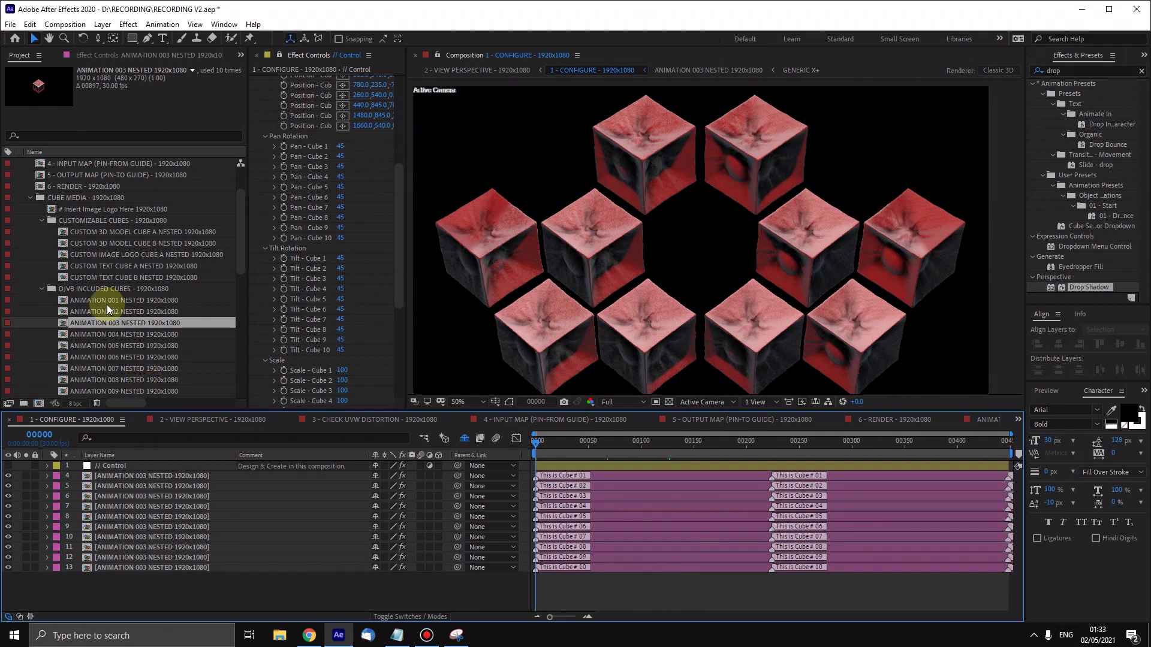
# Preview the customizable cube compositions and select cube layers 4 through 13
pyautogui.click(103, 231)
pyautogui.click(112, 277)
pyautogui.click(113, 254)
pyautogui.click(111, 234)
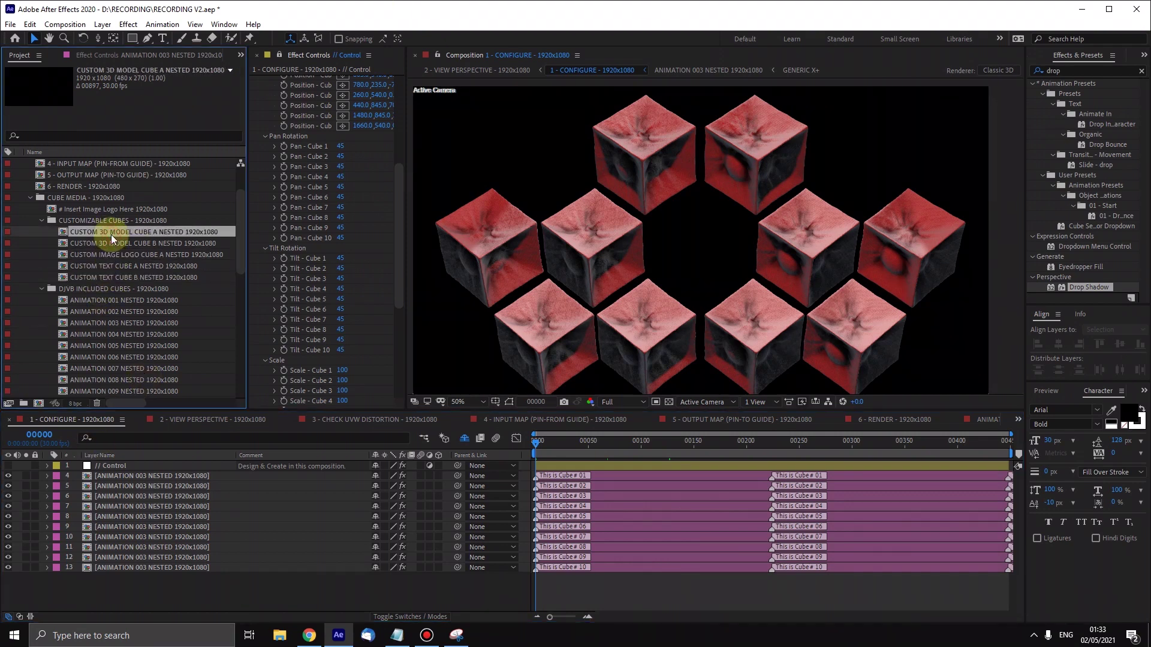
pyautogui.click(646, 588)
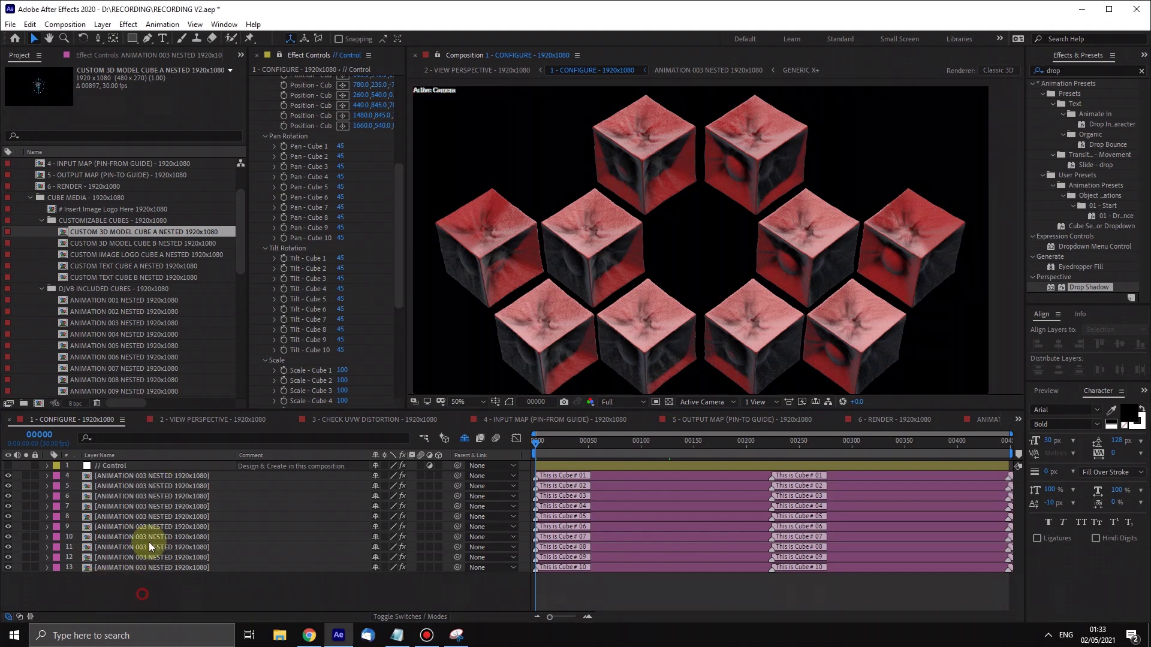
pyautogui.moveTo(143, 594); pyautogui.dragTo(150, 476)
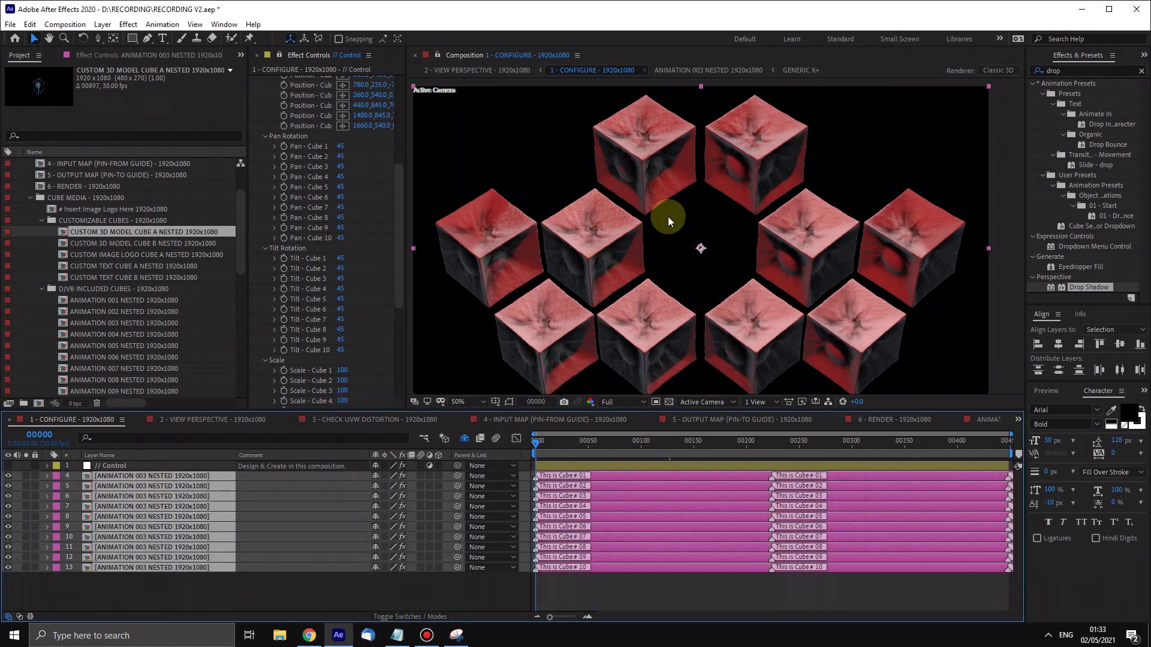
pyautogui.click(399, 193)
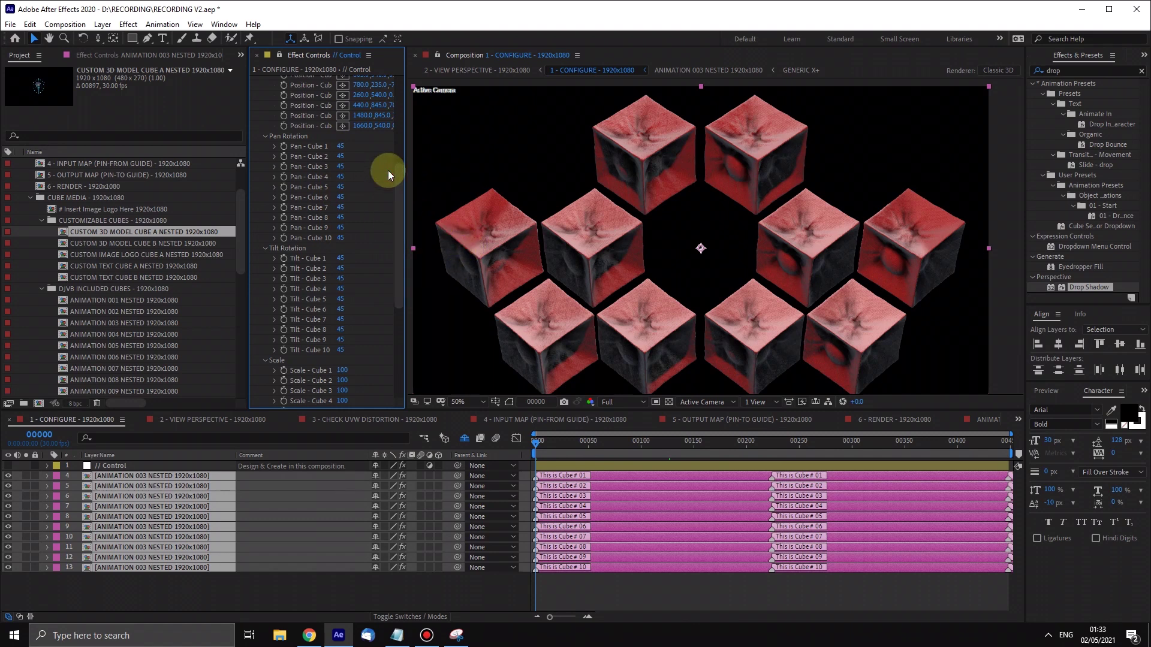
pyautogui.hotkey('alt', 'Tab')
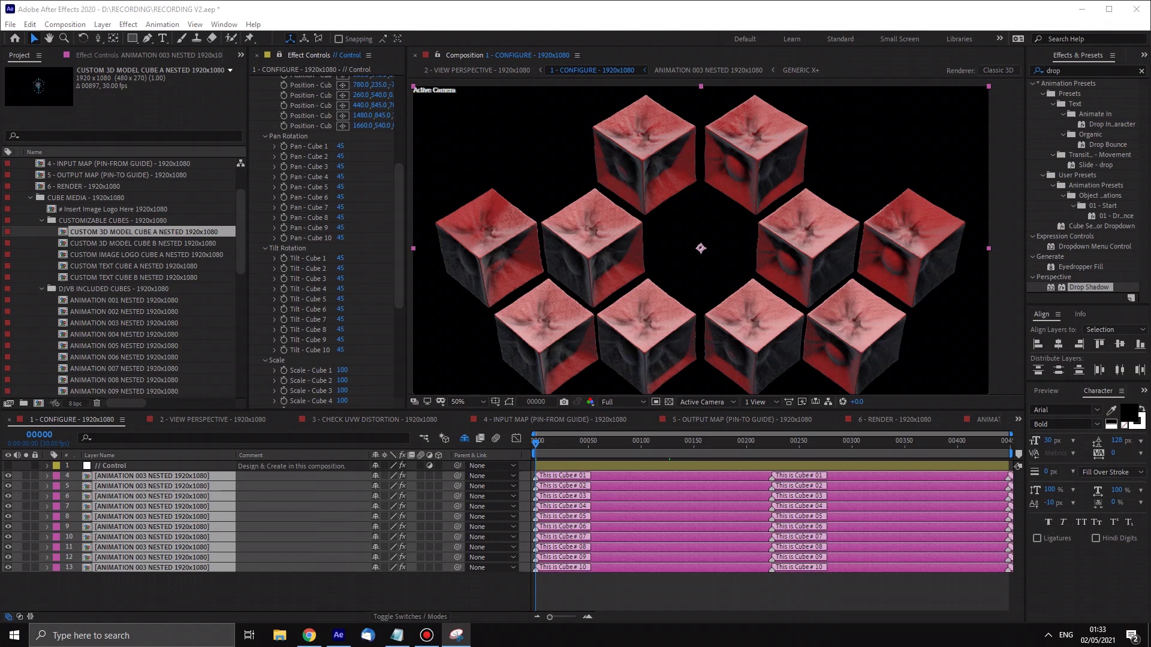
pyautogui.hotkey('alt', 'Tab')
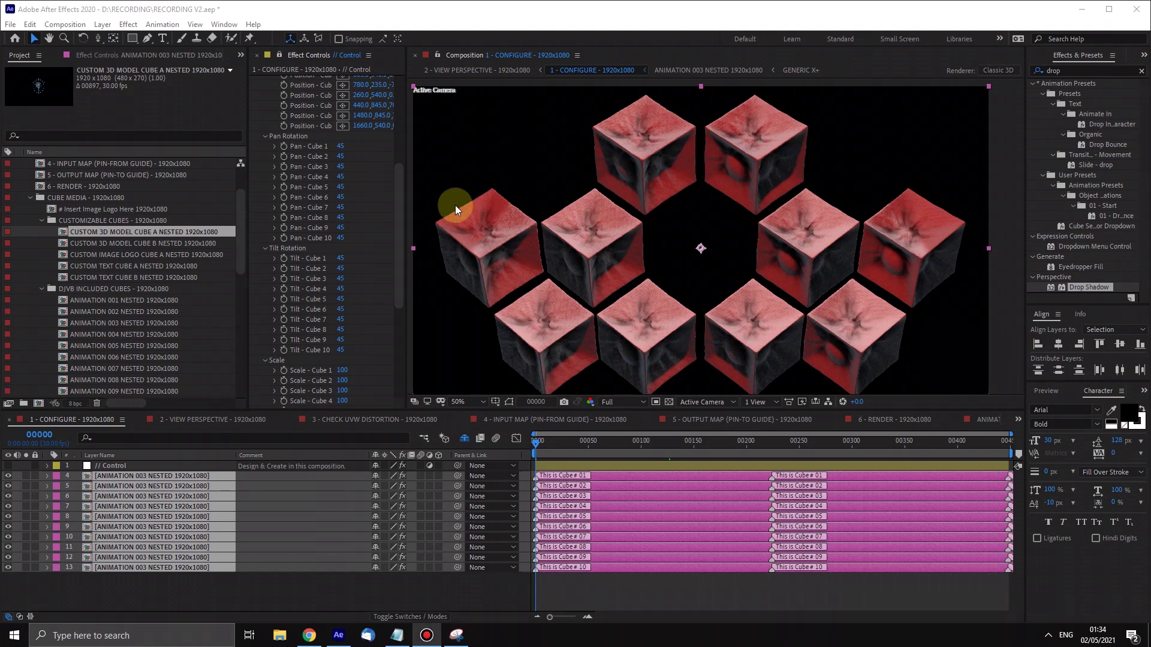
pyautogui.hotkey('alt', 'Tab')
# Set Pan - Cube 1 to 135 with the expression 45+90
pyautogui.click(340, 147)
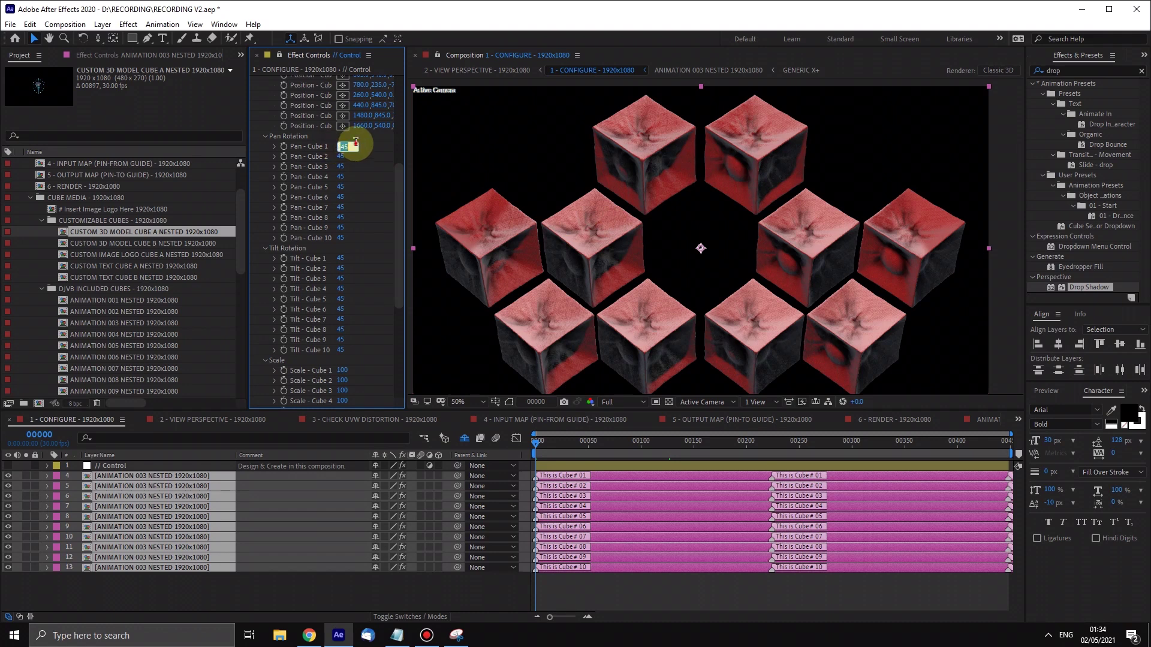
pyautogui.click(354, 145)
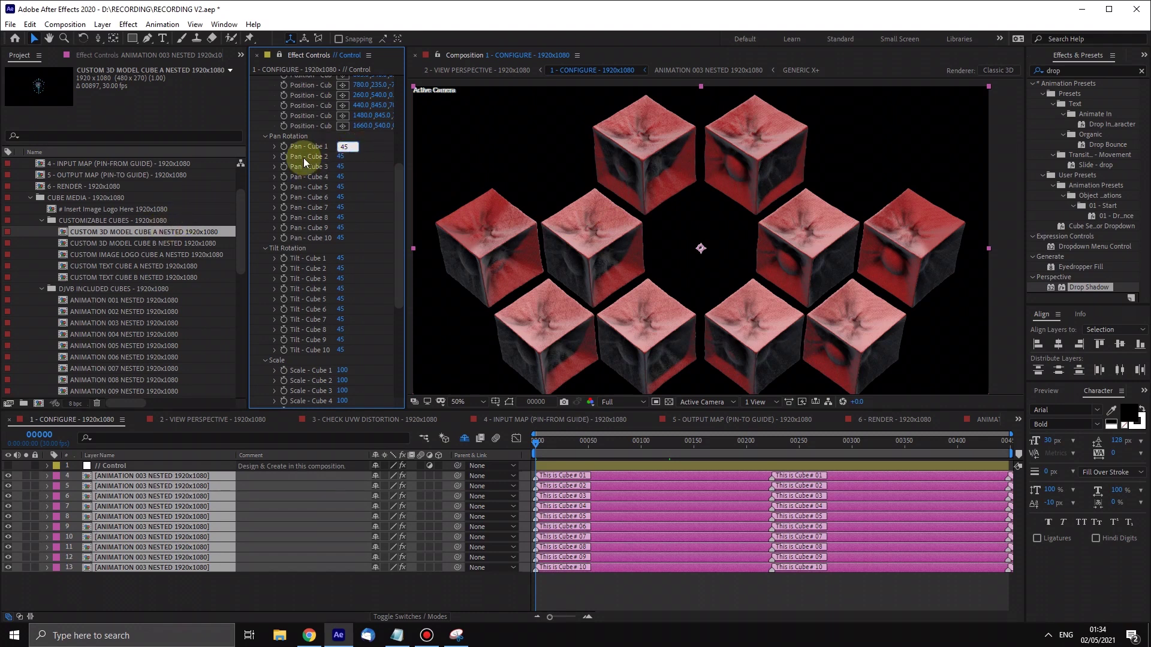
pyautogui.doubleClick(351, 147)
pyautogui.write('45+90')
pyautogui.click(347, 147)
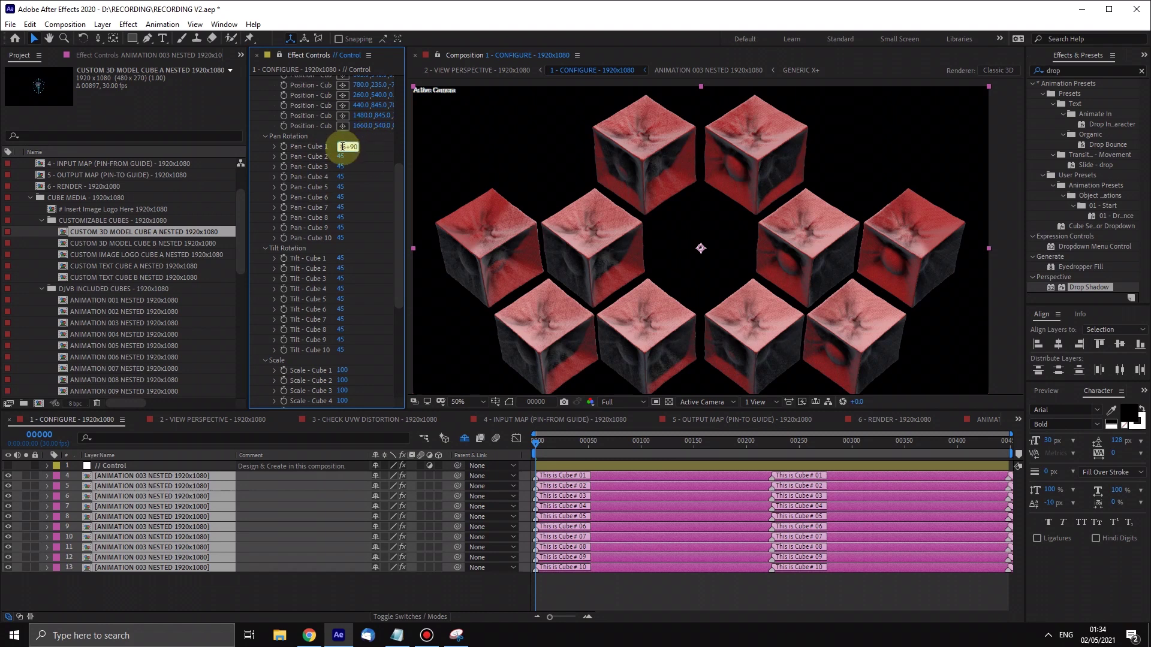
pyautogui.moveTo(347, 147); pyautogui.dragTo(364, 150)
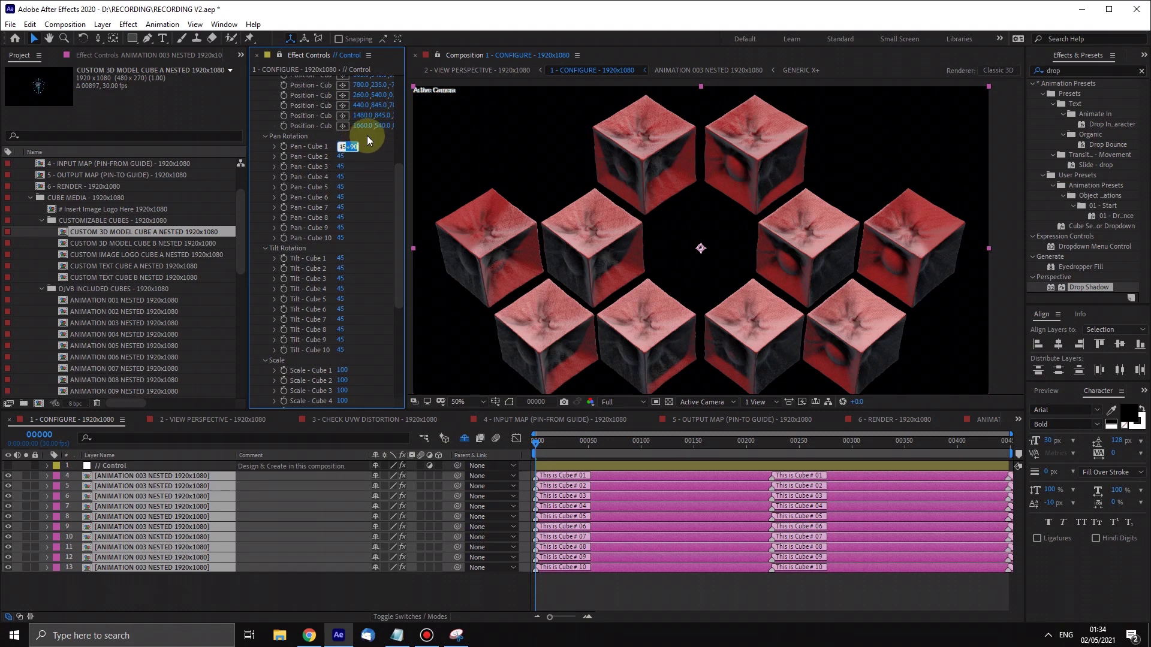
pyautogui.click(389, 172)
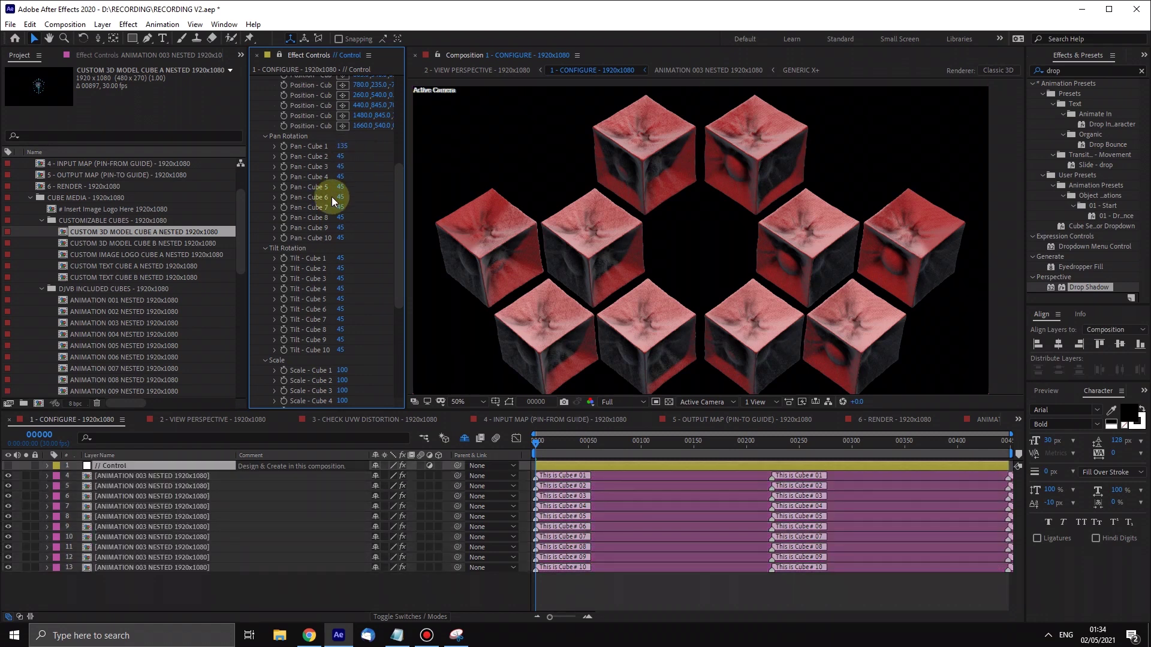
# Enter new Pan values: 225 for cube 5 and 135 for cubes 9, 6 and 3
pyautogui.write('45+90')
pyautogui.click(345, 207)
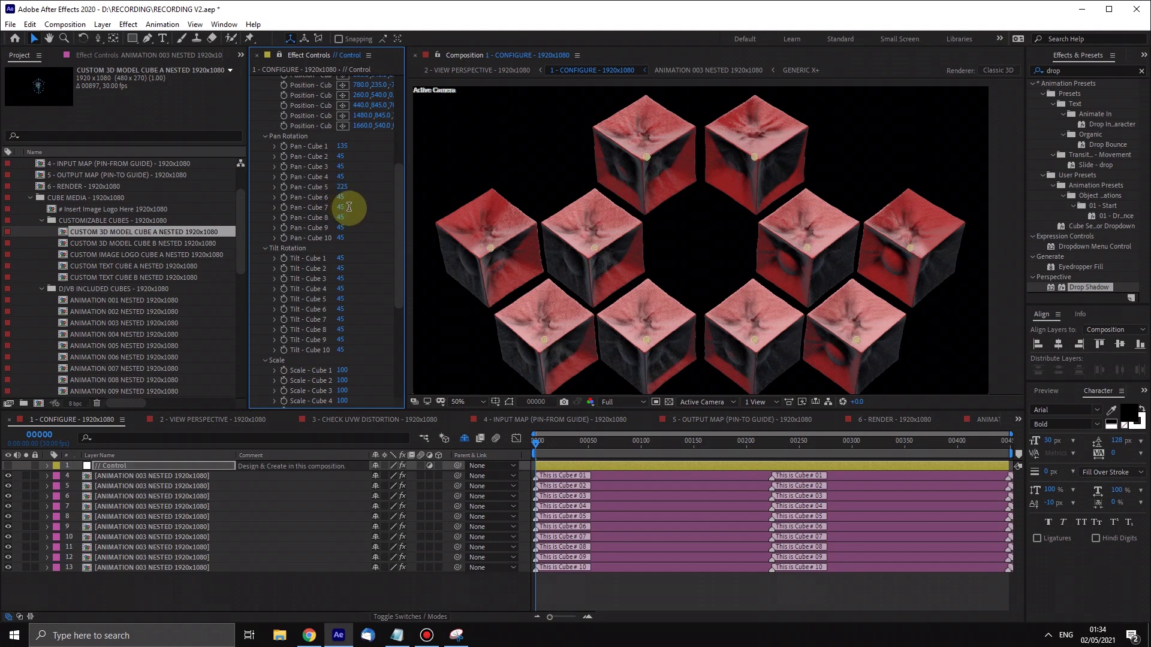
pyautogui.write('45+90')
pyautogui.click(343, 228)
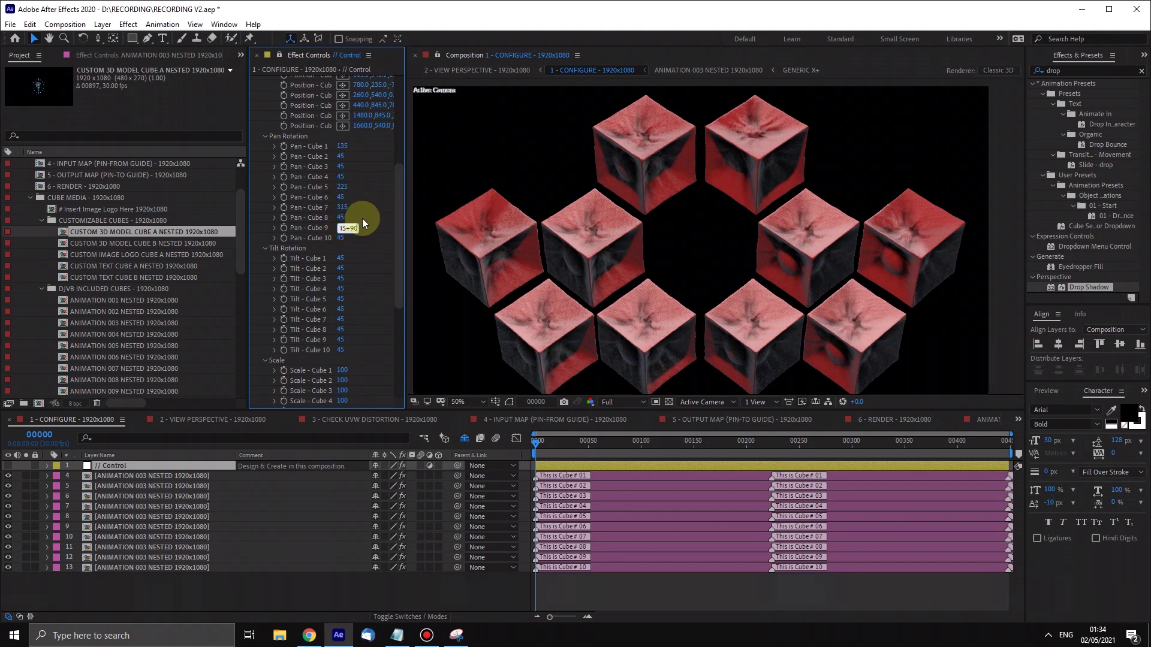
pyautogui.click(342, 197)
pyautogui.write('45+90')
pyautogui.press('Return')
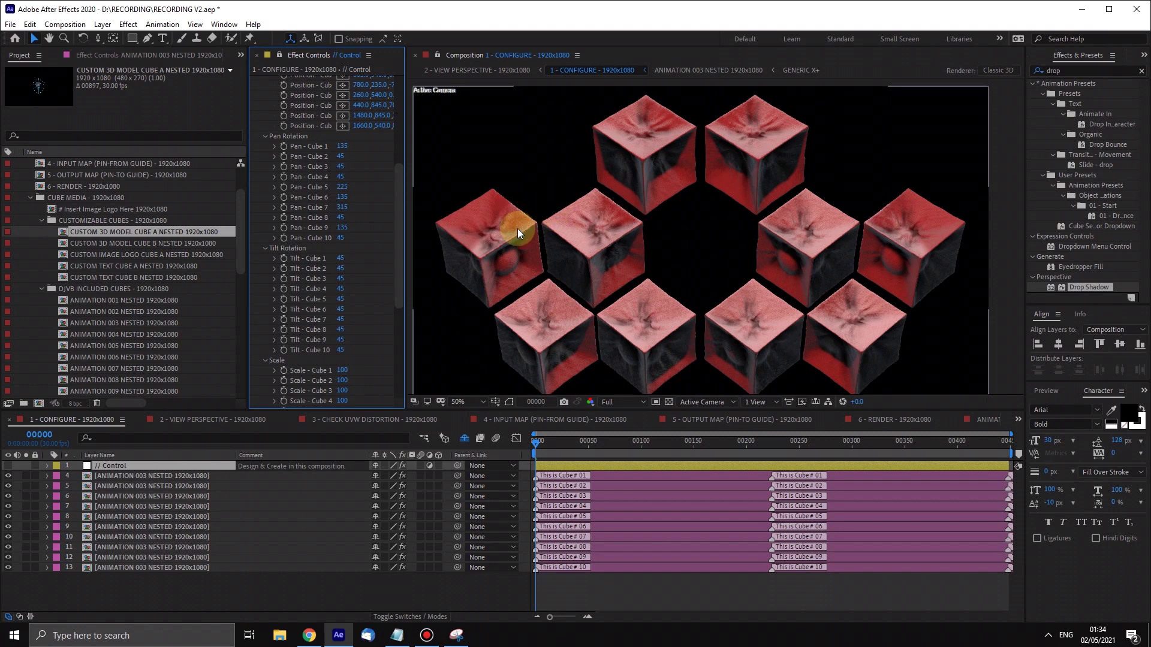
pyautogui.click(340, 166)
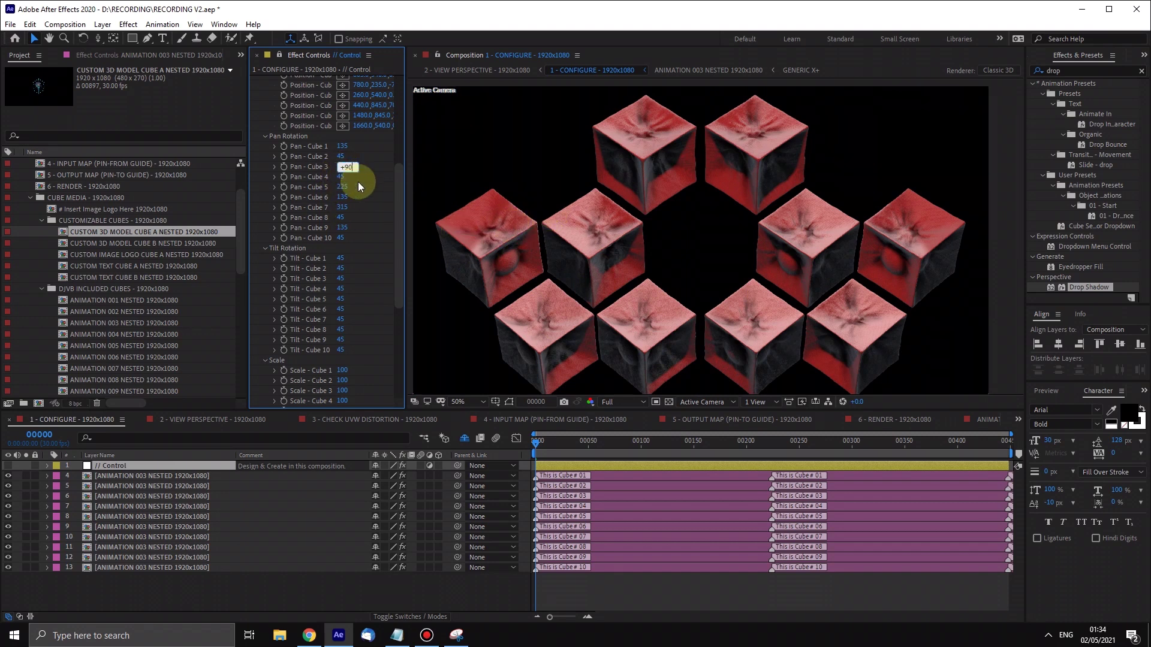
pyautogui.press('Return')
# Change Tilt - Cube 2 to 225, undoing a first +90 attempt
pyautogui.click(344, 259)
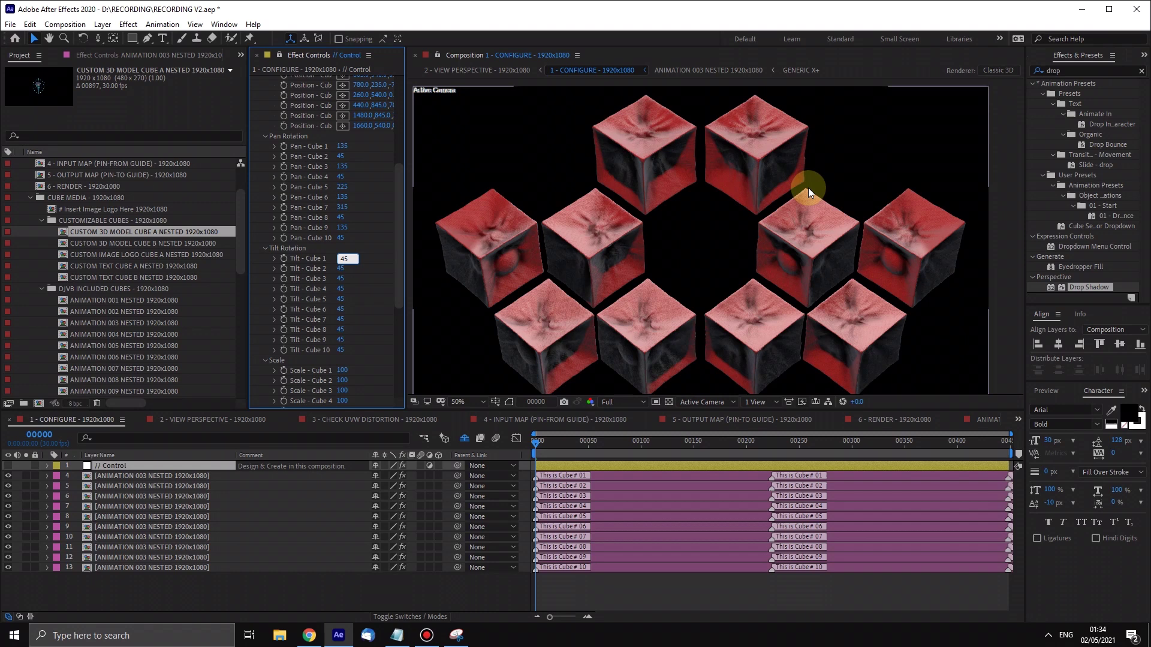
pyautogui.click(341, 269)
pyautogui.click(354, 268)
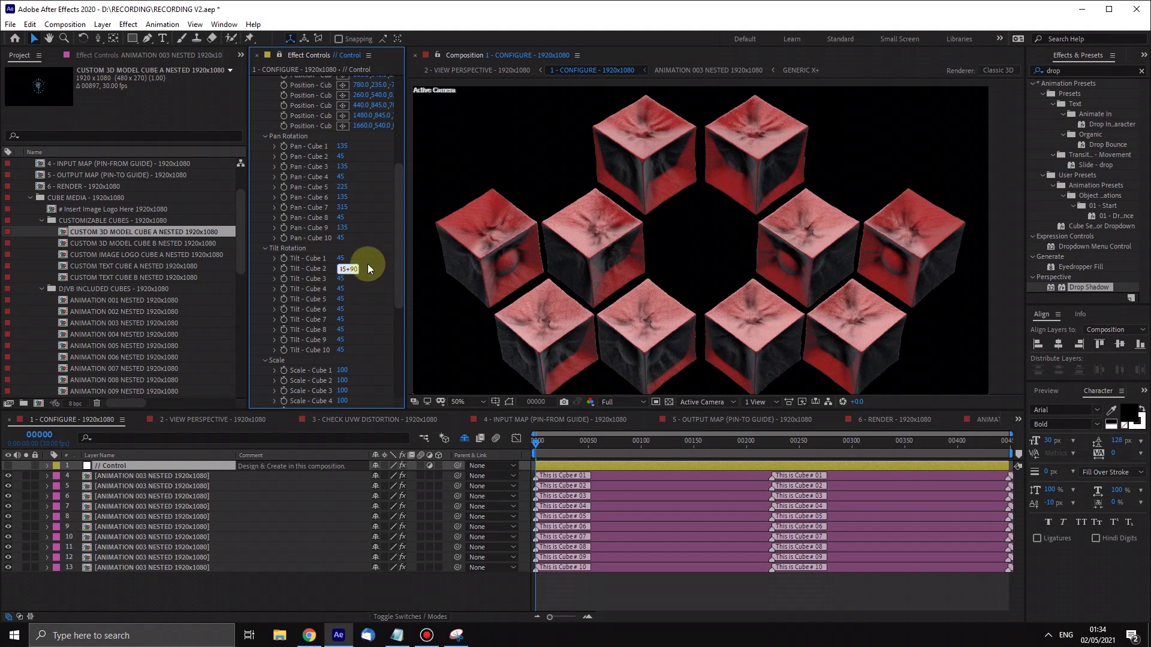
pyautogui.write('+90')
pyautogui.press('Return')
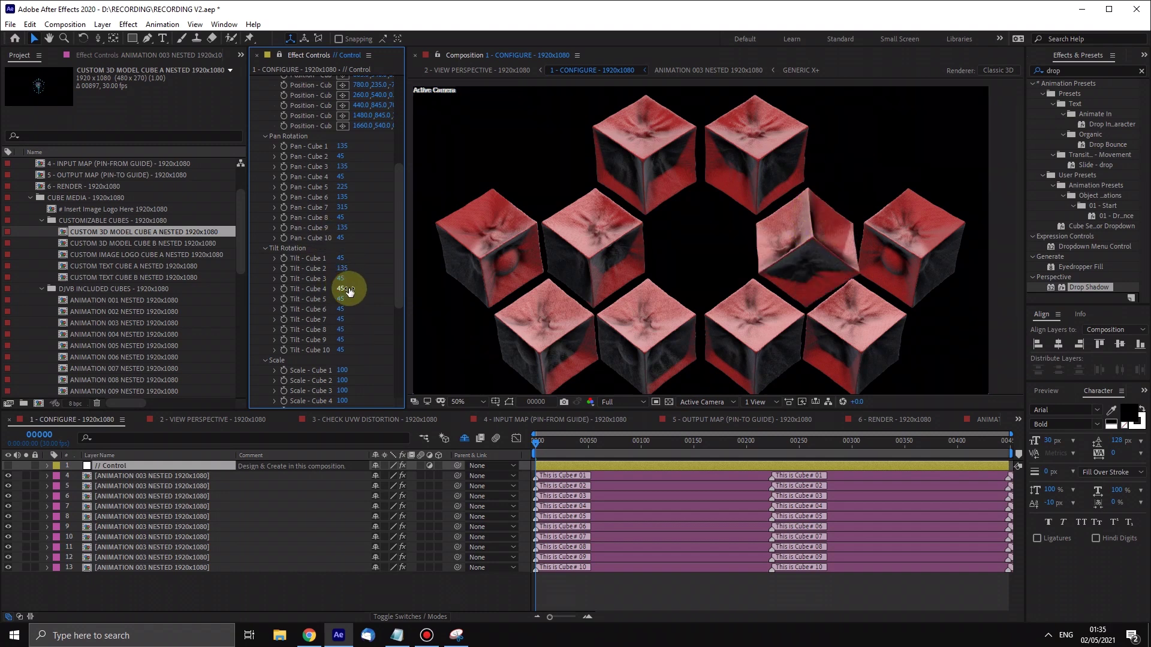
pyautogui.hotkey('ctrl', 'z')
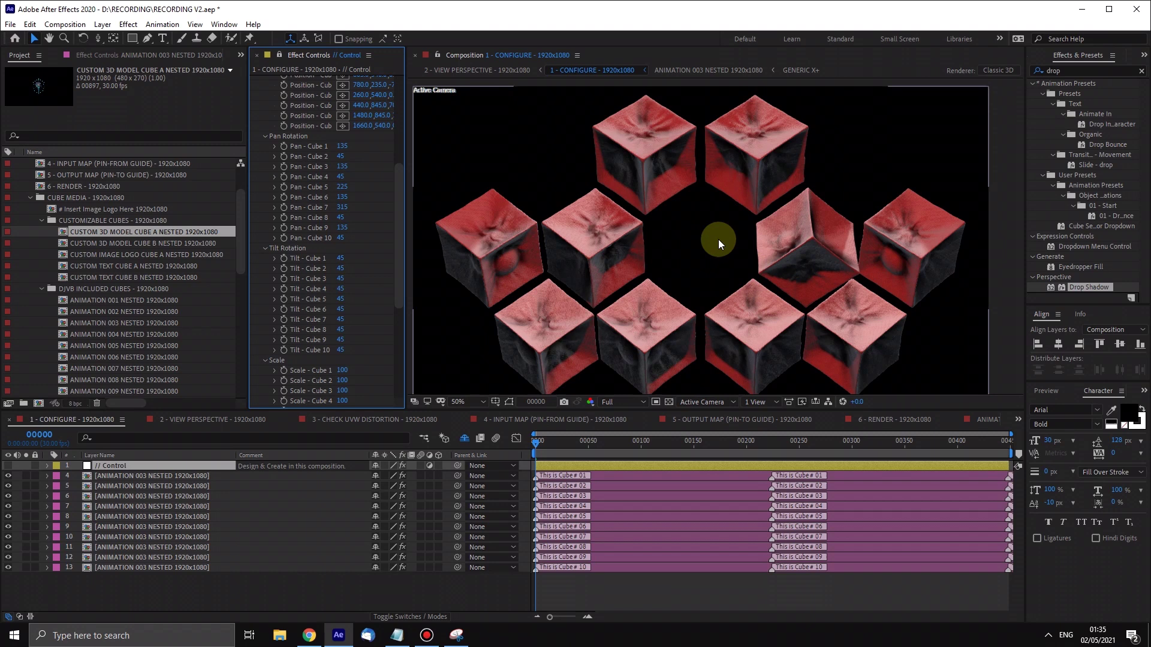
pyautogui.click(343, 268)
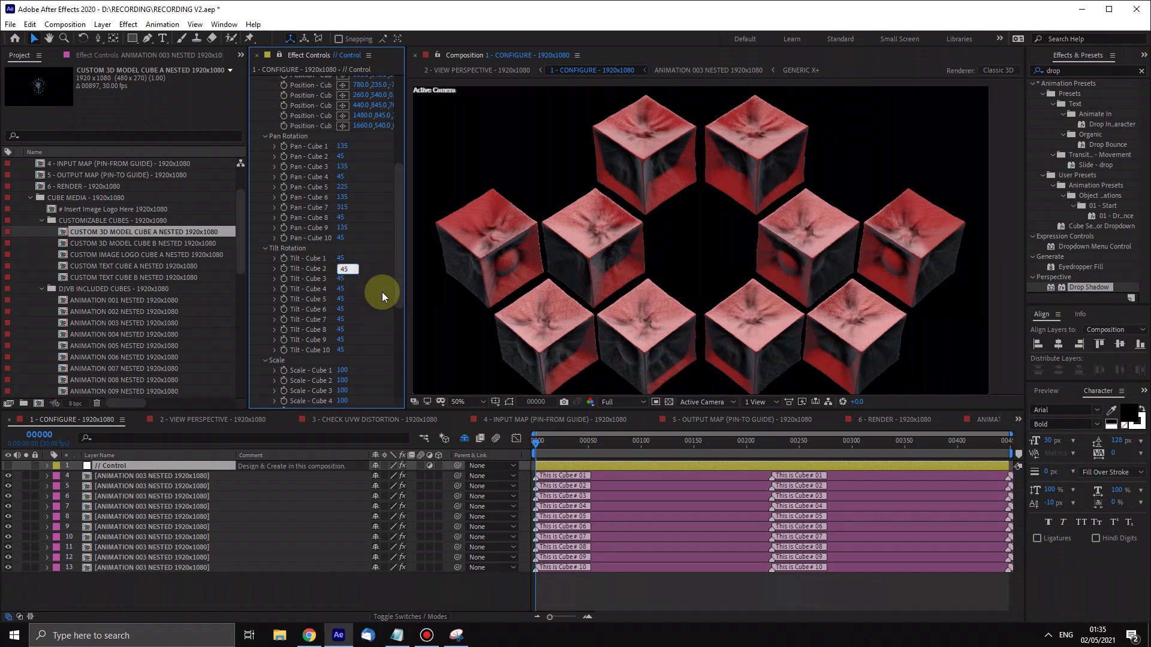
pyautogui.write('90+90')
pyautogui.click(385, 264)
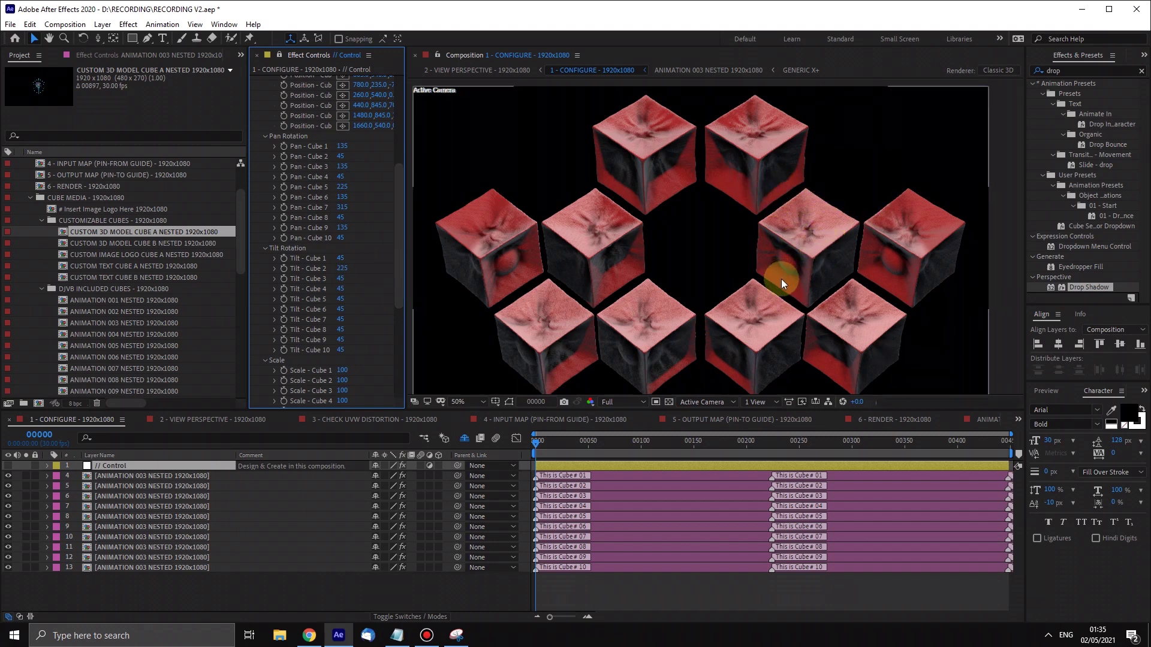
# Set Tilt for cubes 5 and 7 to 225
pyautogui.click(343, 299)
pyautogui.write('225')
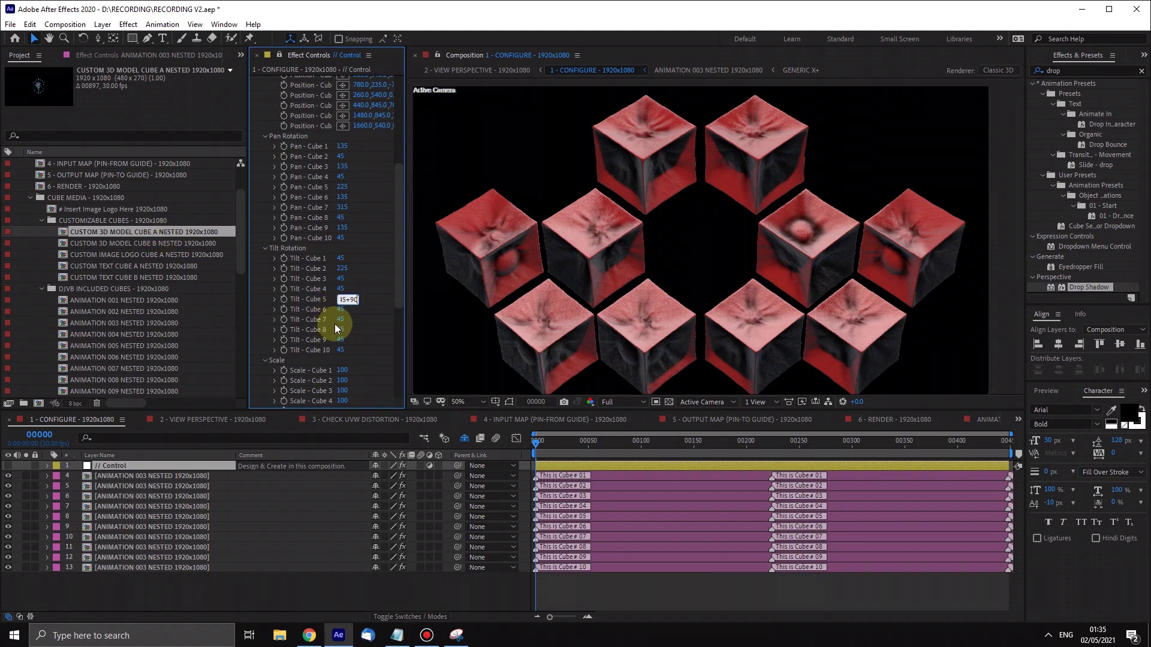
pyautogui.press('Return')
pyautogui.click(340, 320)
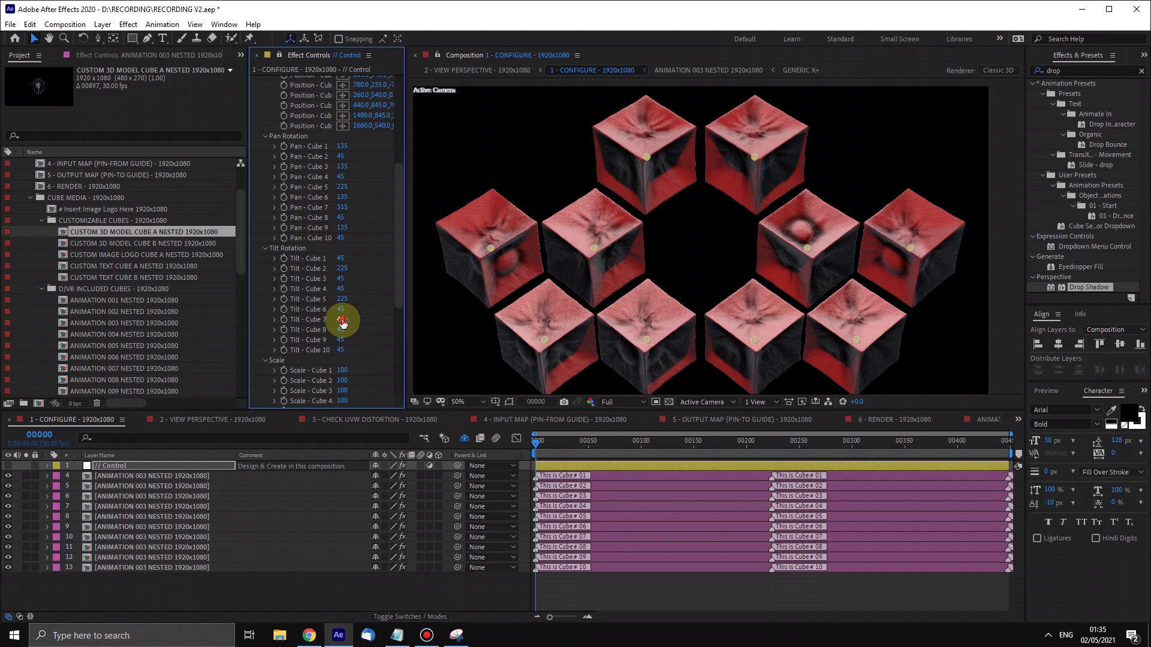
pyautogui.write('90+90')
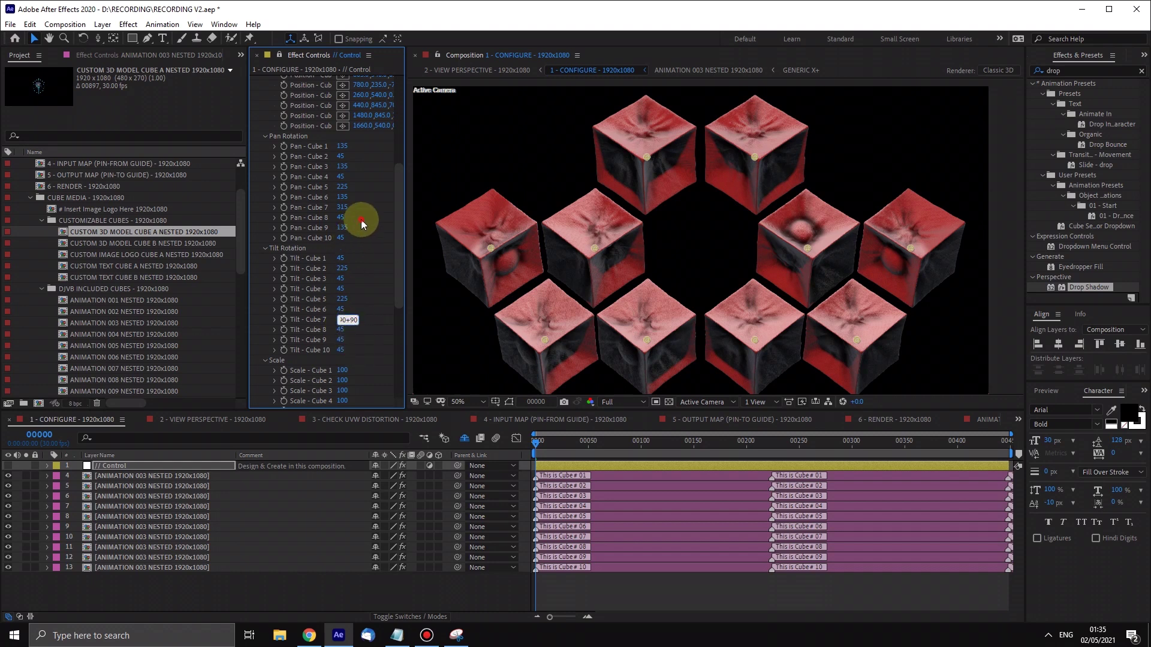
pyautogui.press('Return')
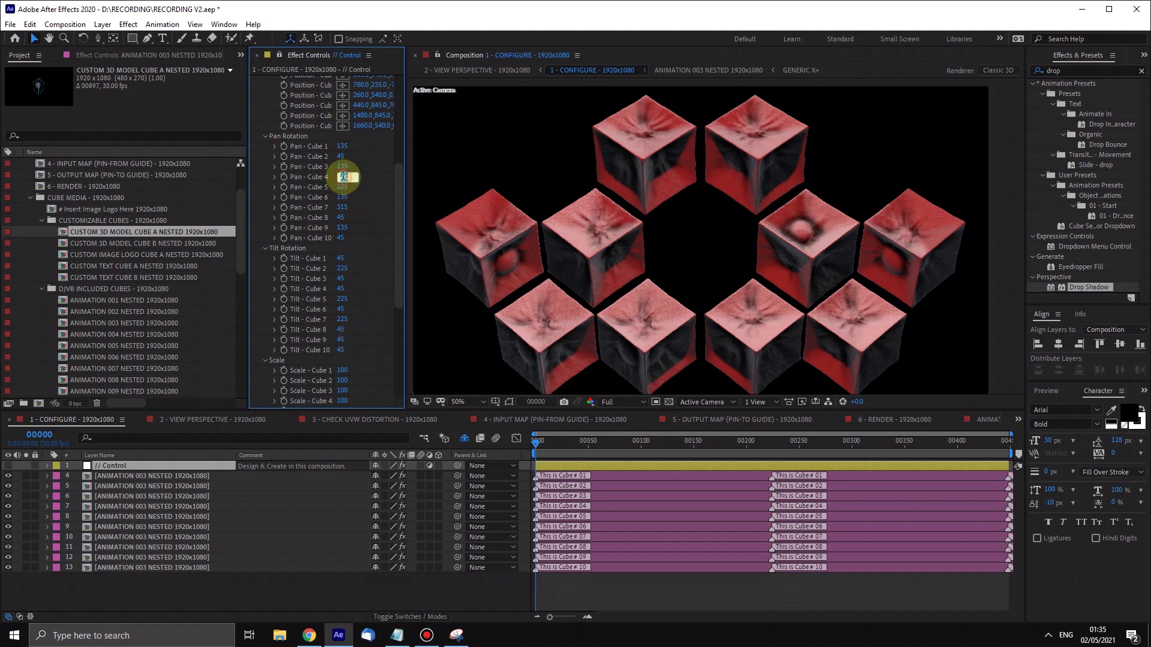
# Set Pan - Cube 4 to 315, Pan - Cube 8 to 135, and Tilt - Cube 9 to 225
pyautogui.click(348, 178)
pyautogui.write('45+90')
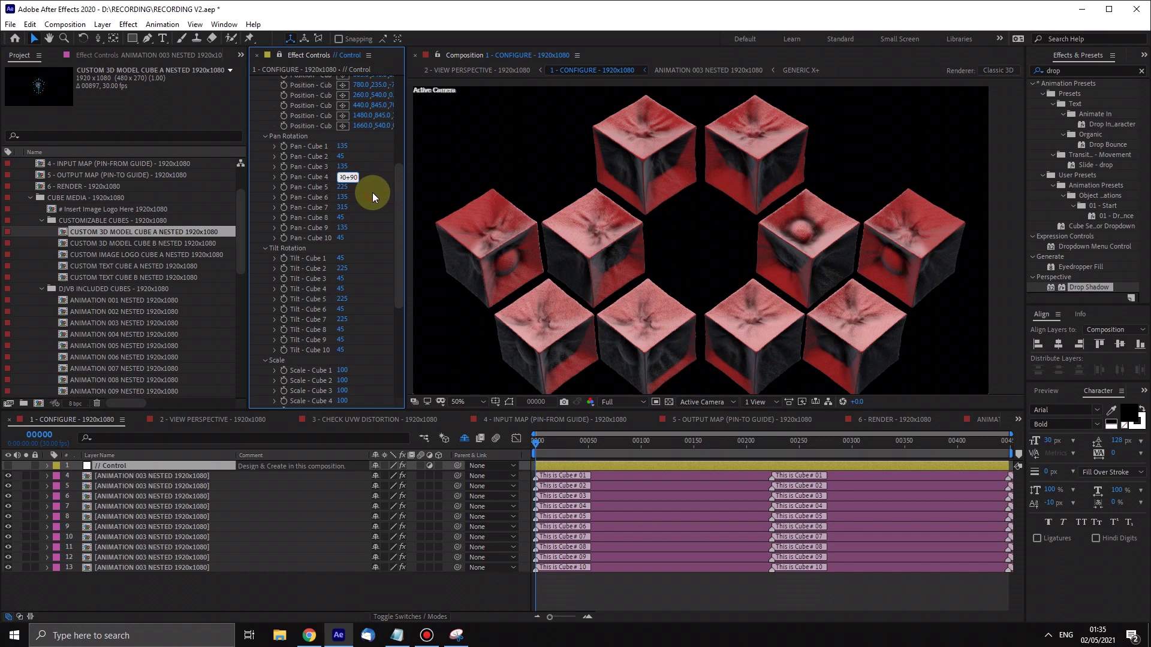
pyautogui.press('Return')
pyautogui.click(350, 217)
pyautogui.write('45+90')
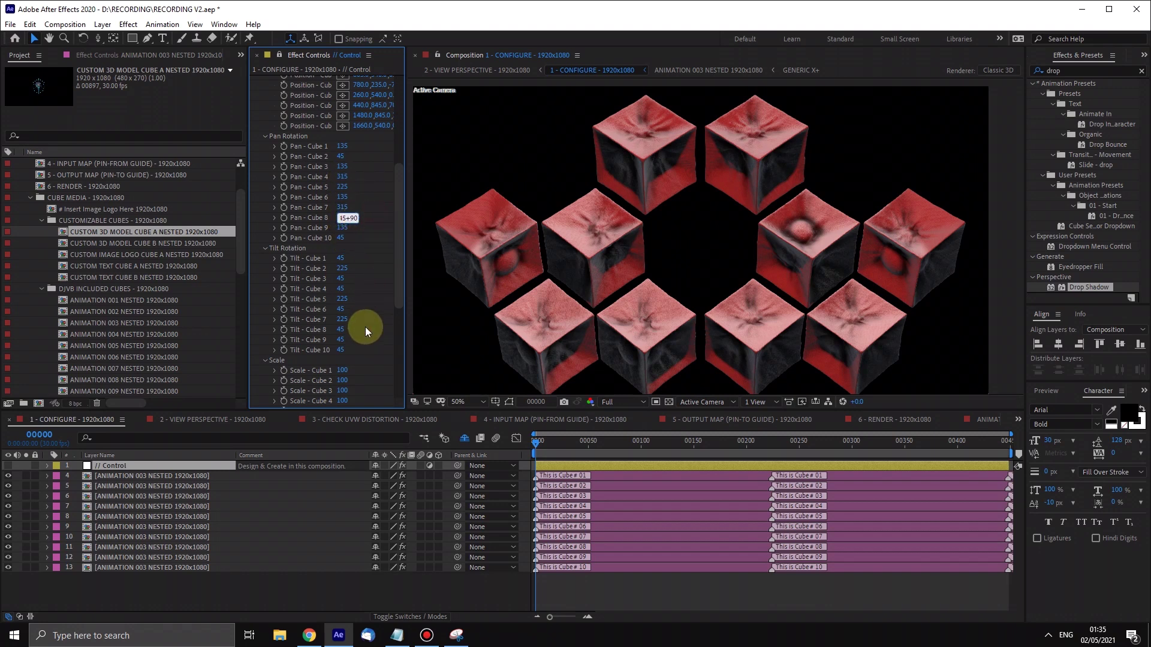
pyautogui.press('Return')
pyautogui.click(344, 339)
pyautogui.write('45+180')
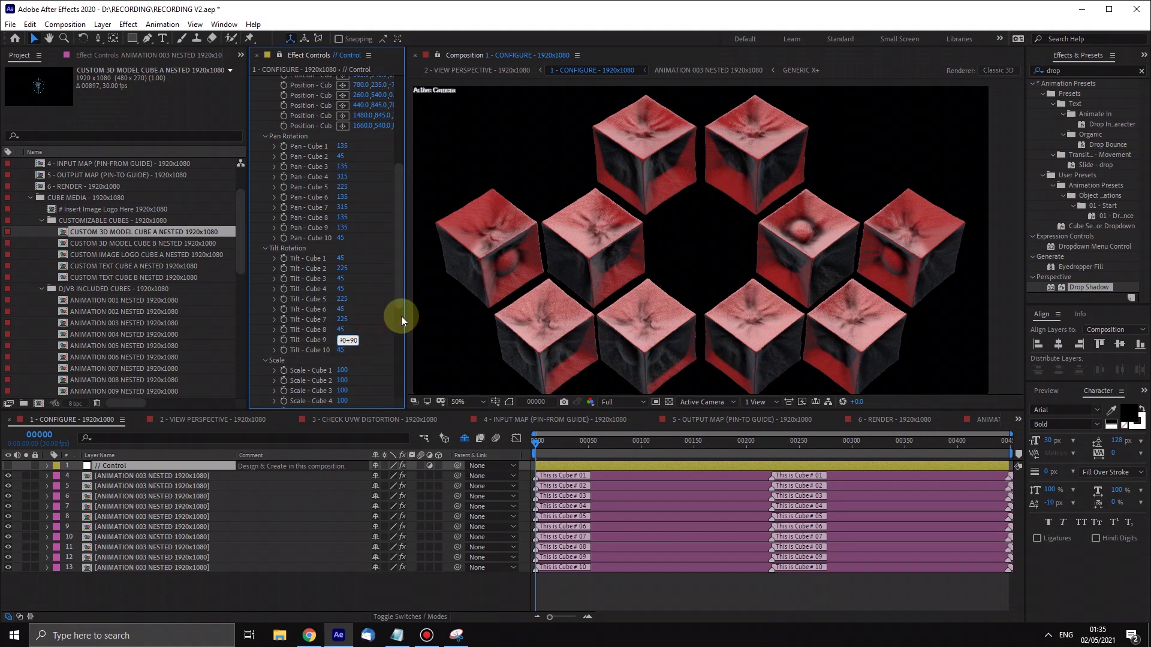
pyautogui.press('Return')
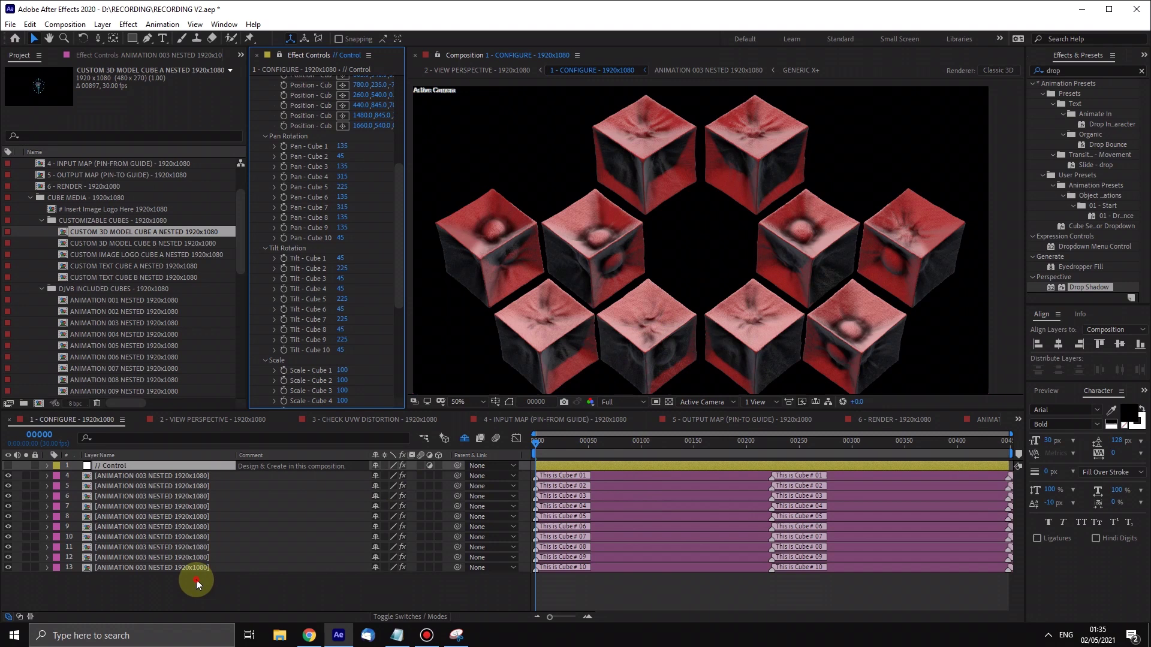
pyautogui.moveTo(196, 581); pyautogui.dragTo(189, 480)
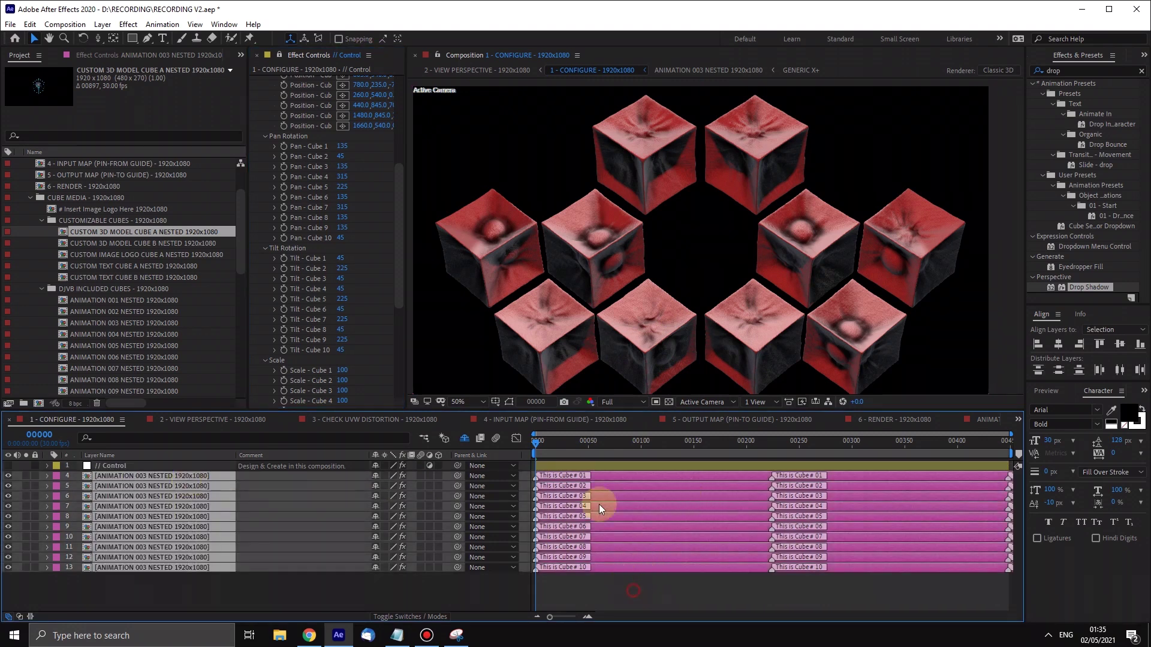
pyautogui.click(528, 479)
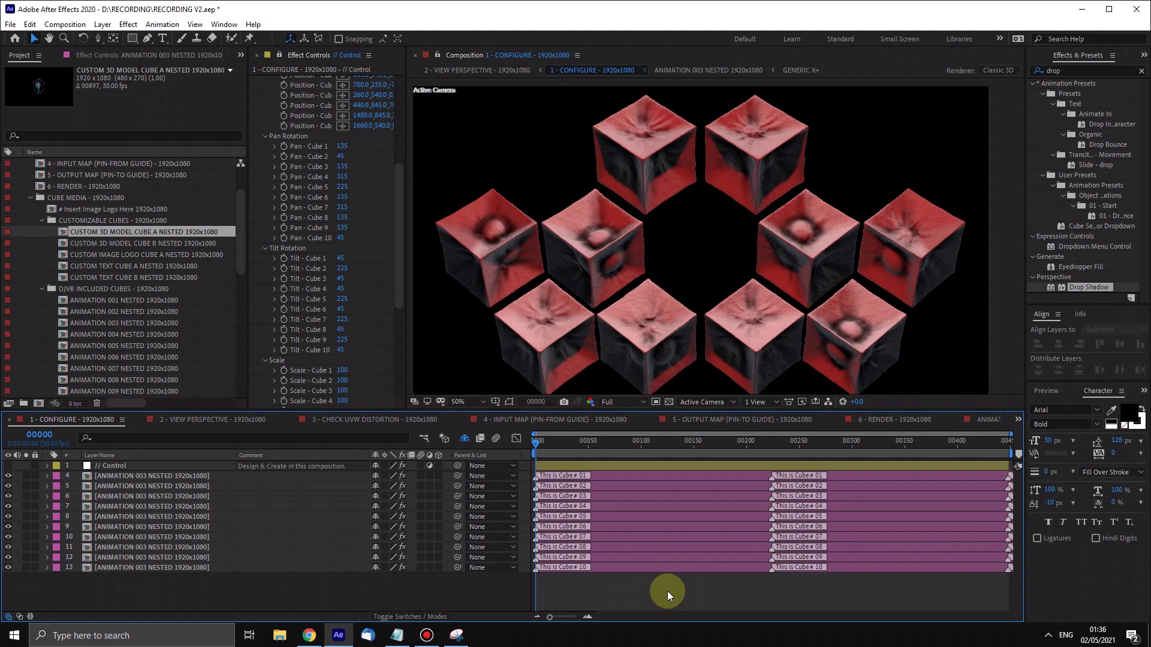
pyautogui.click(671, 521)
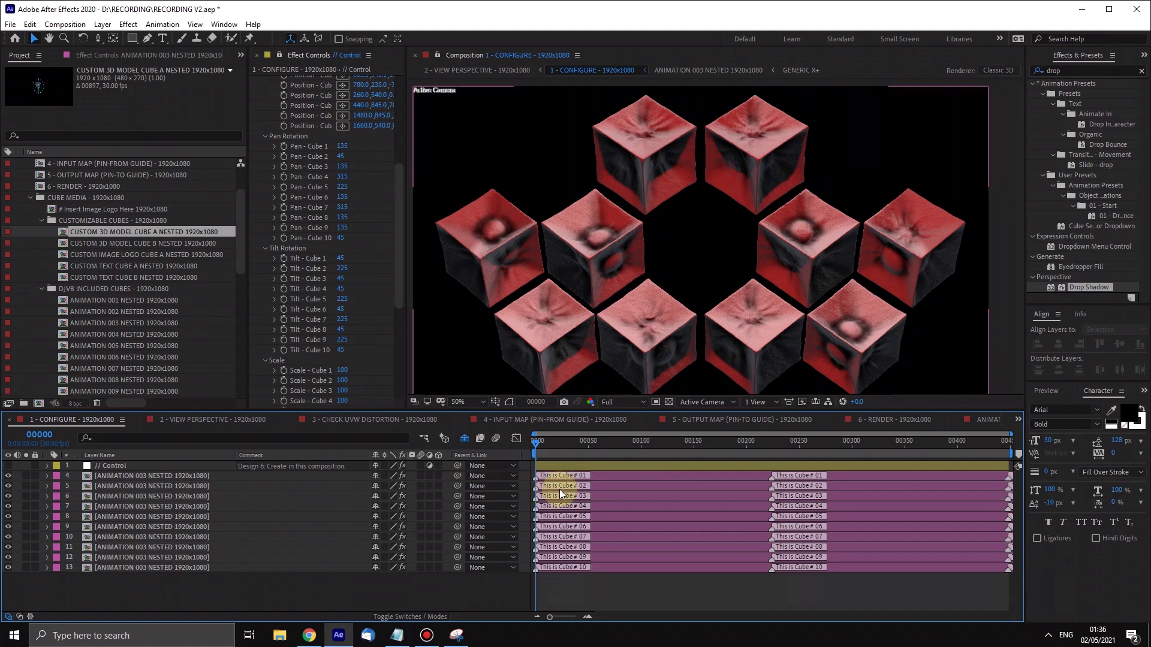
pyautogui.click(606, 487)
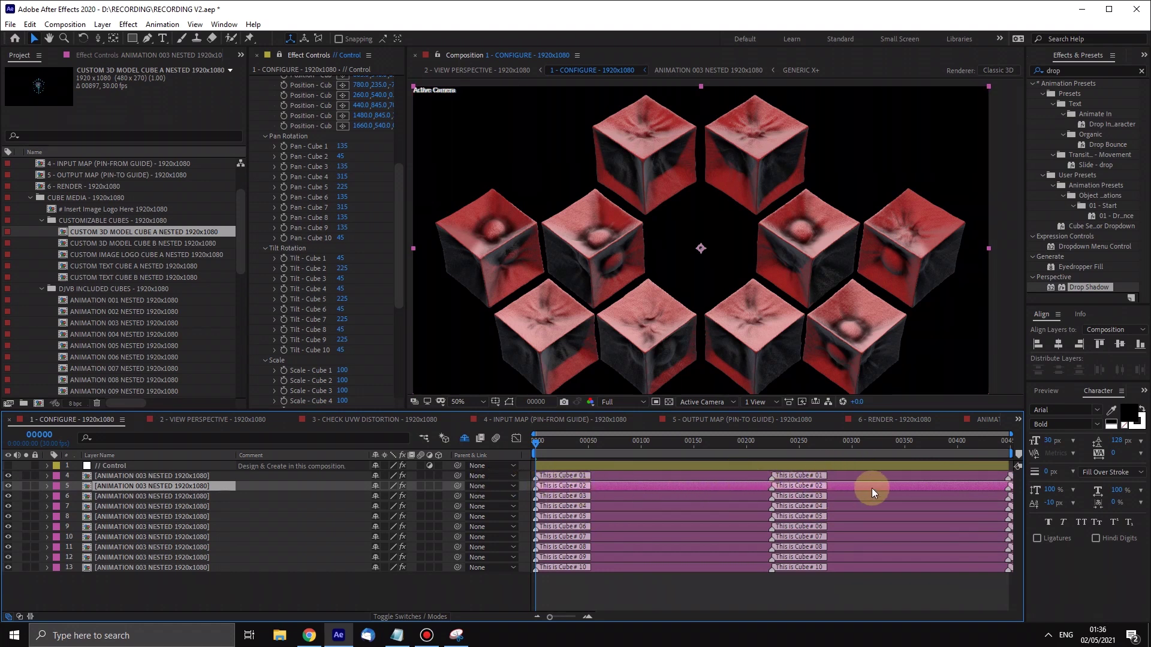
# Slide layers 4 and 5 earlier, then shift layers 4 through 8 earlier together
pyautogui.moveTo(868, 488); pyautogui.dragTo(844, 490)
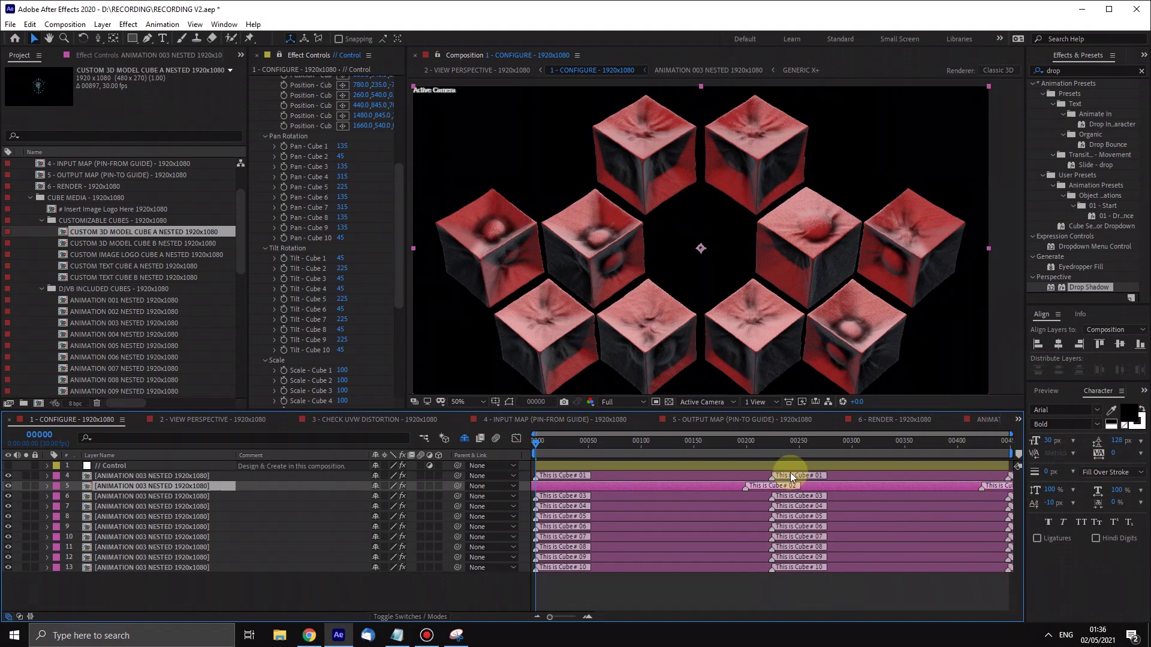
pyautogui.moveTo(833, 480); pyautogui.dragTo(776, 481)
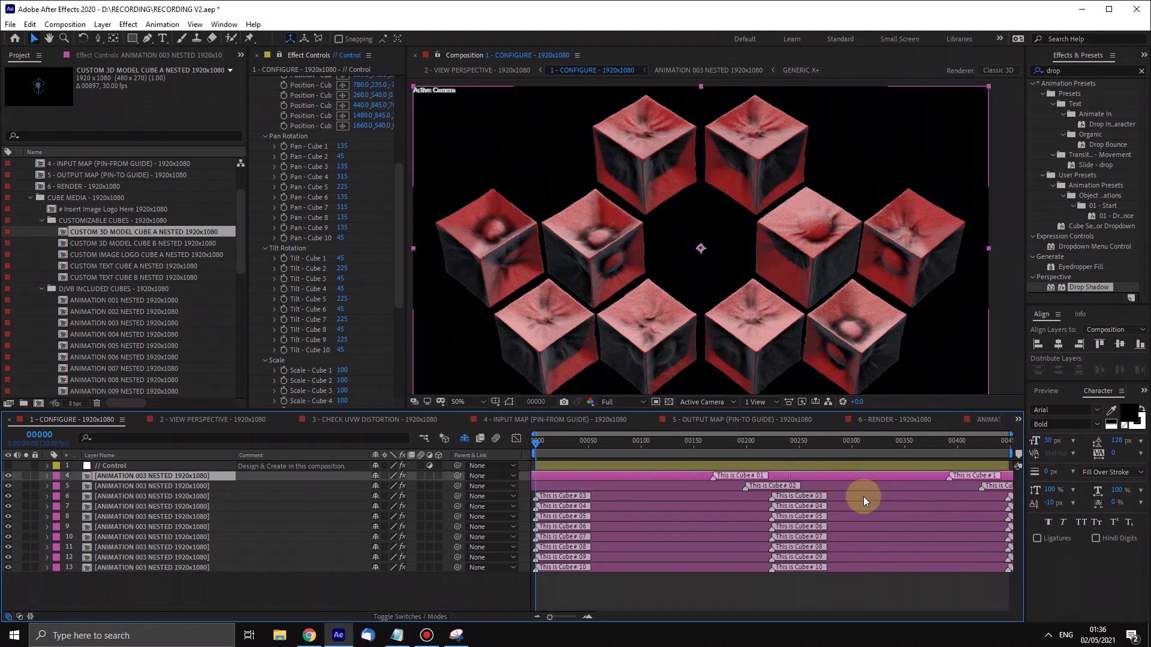
pyautogui.moveTo(869, 483); pyautogui.dragTo(774, 477)
pyautogui.keyDown('shift'); pyautogui.click(905, 500); pyautogui.keyUp('shift')
pyautogui.keyDown('shift'); pyautogui.click(876, 505); pyautogui.keyUp('shift')
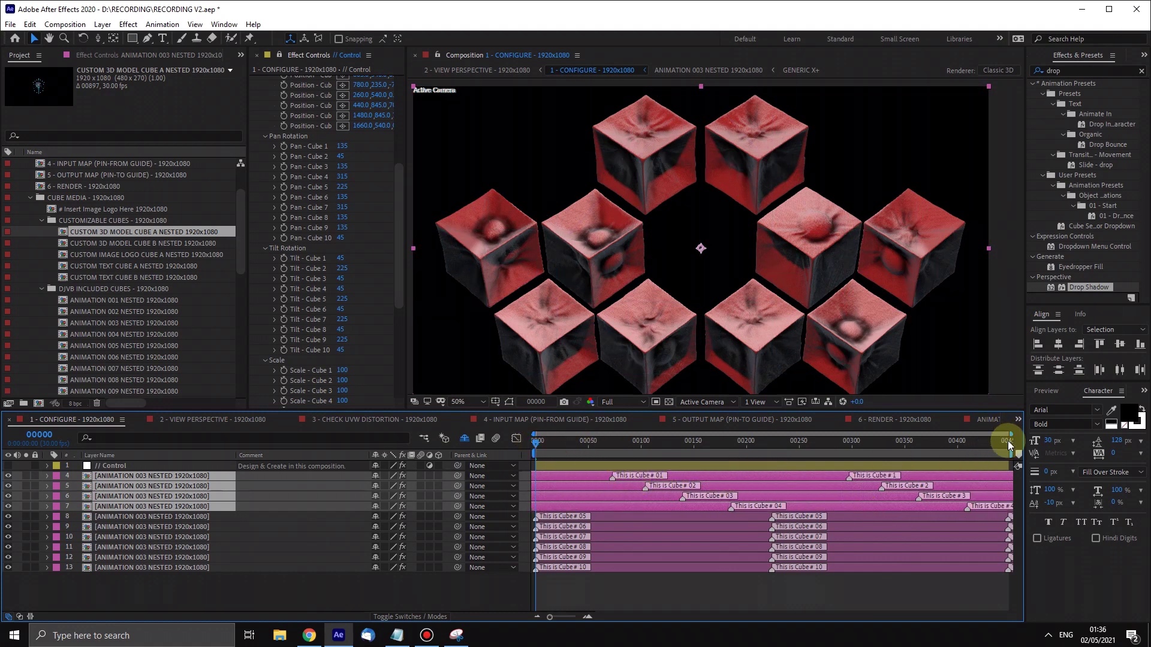
pyautogui.keyDown('shift'); pyautogui.click(910, 513); pyautogui.keyUp('shift')
pyautogui.moveTo(909, 513); pyautogui.dragTo(866, 513)
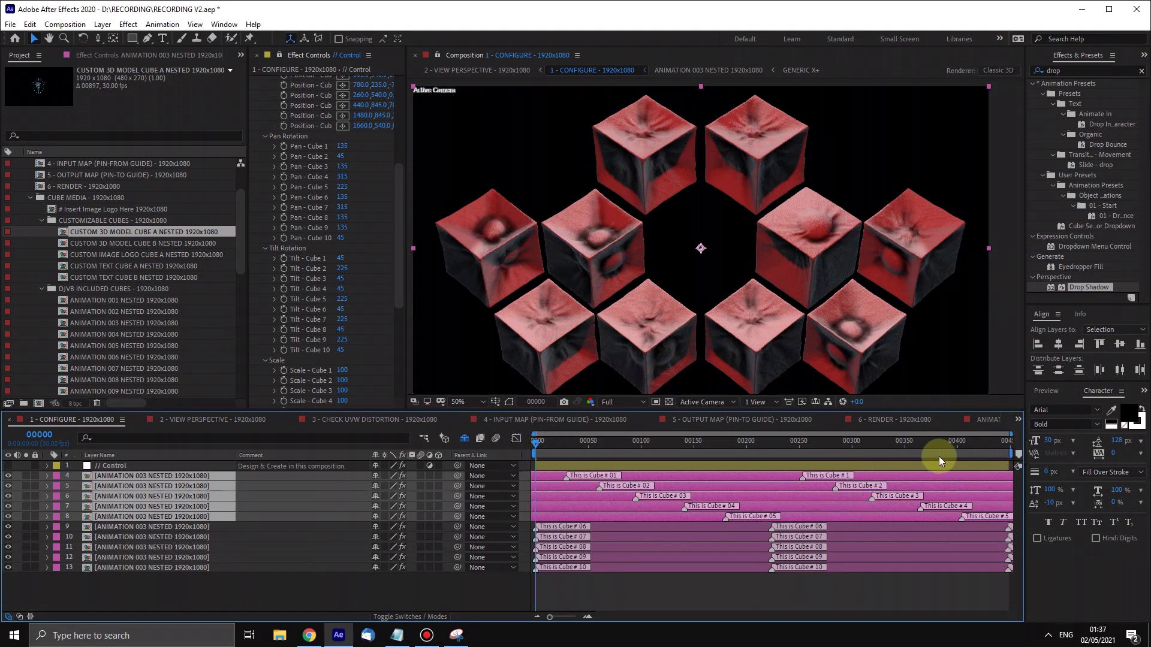
# Clear the selection and reselect layers 4 through 9 with keyboard shortcuts
pyautogui.keyDown('shift'); pyautogui.click(844, 527); pyautogui.keyUp('shift')
pyautogui.hotkey('ctrl', 'shift', 'a')
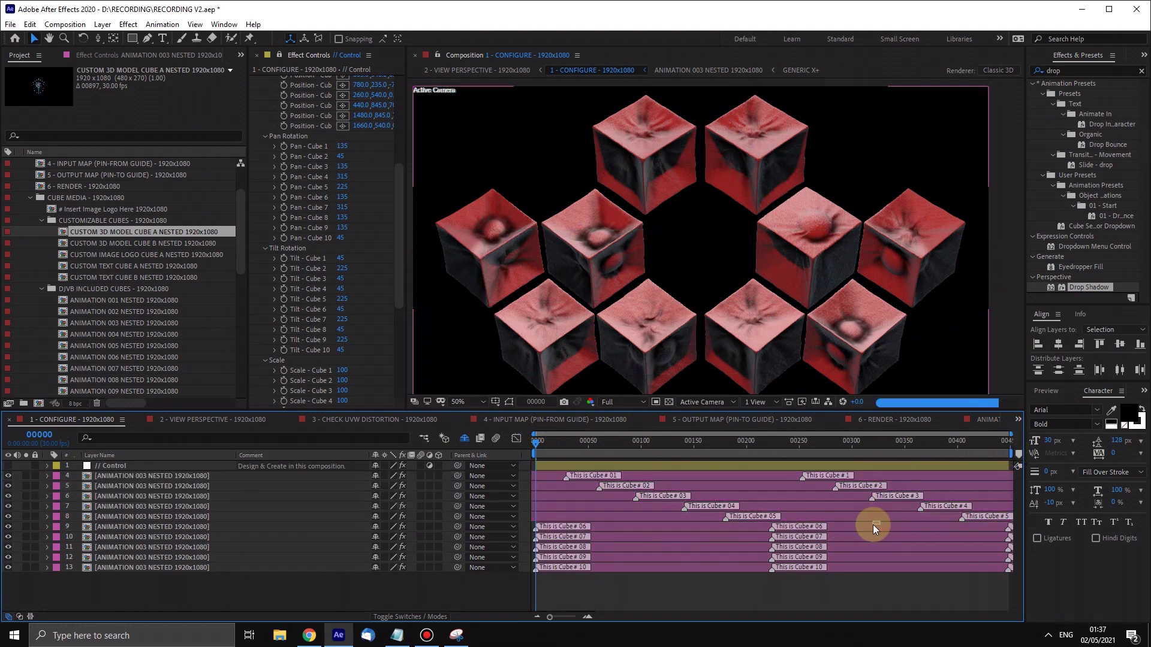
pyautogui.click(878, 527)
pyautogui.click(846, 518)
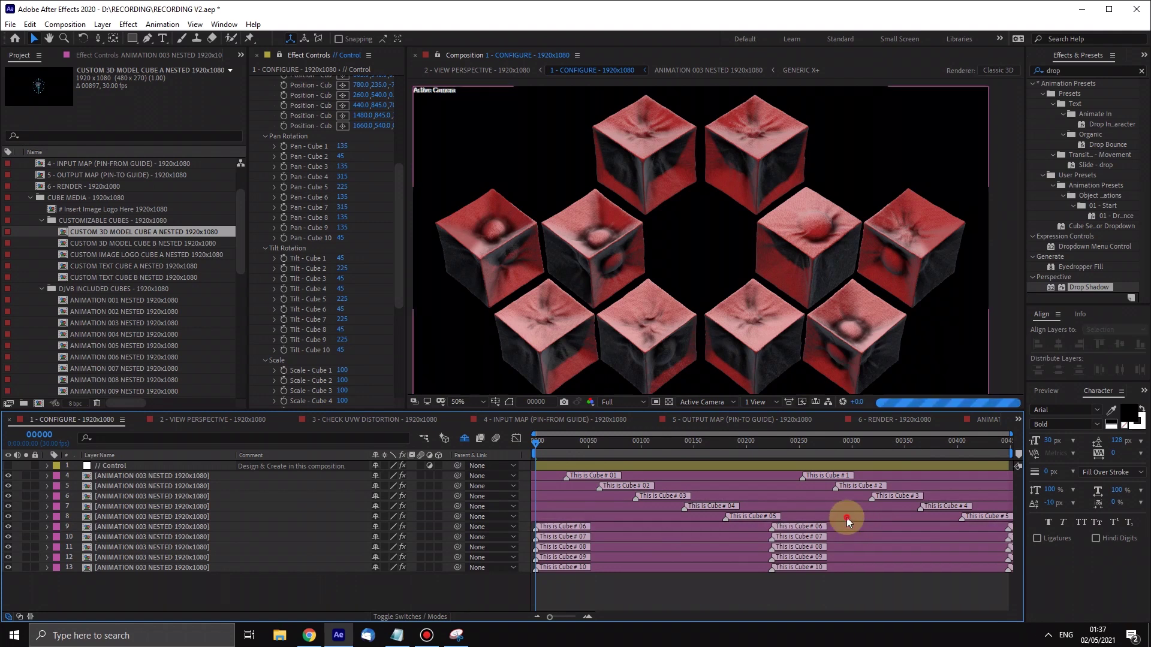
pyautogui.hotkey('ctrl', 'shift', 'Down')
pyautogui.hotkey('ctrl', 'shift', 'Up')
pyautogui.hotkey('ctrl', 'shift', 'Up')
pyautogui.hotkey('ctrl', 'shift', 'Up')
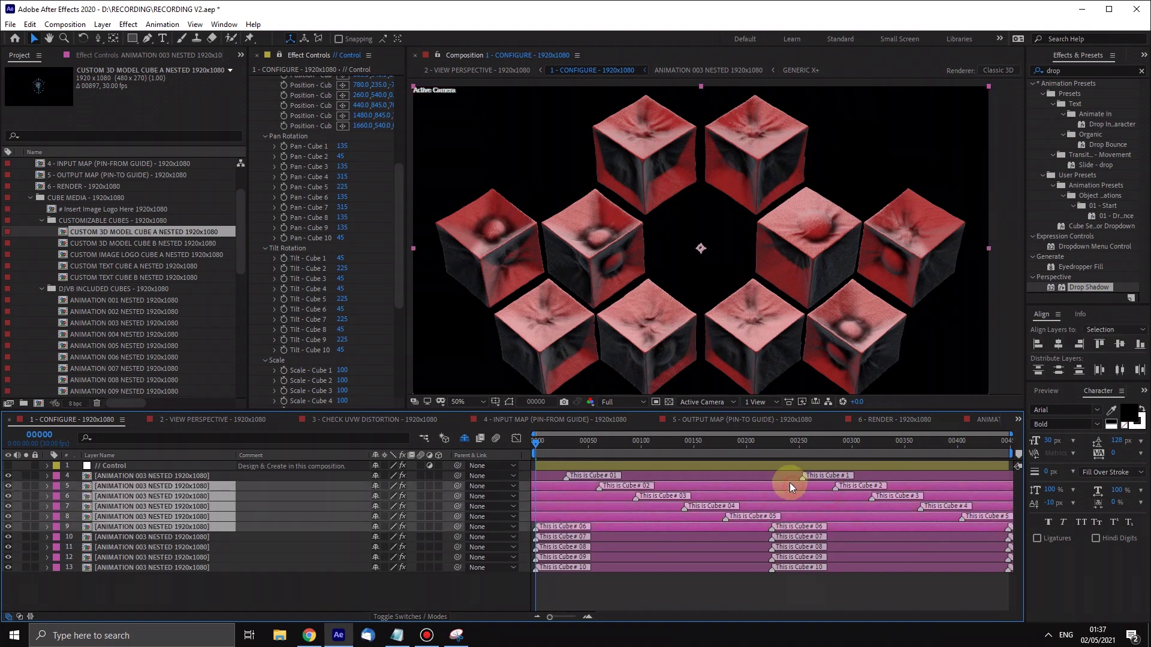
pyautogui.hotkey('ctrl', 'shift', 'Up')
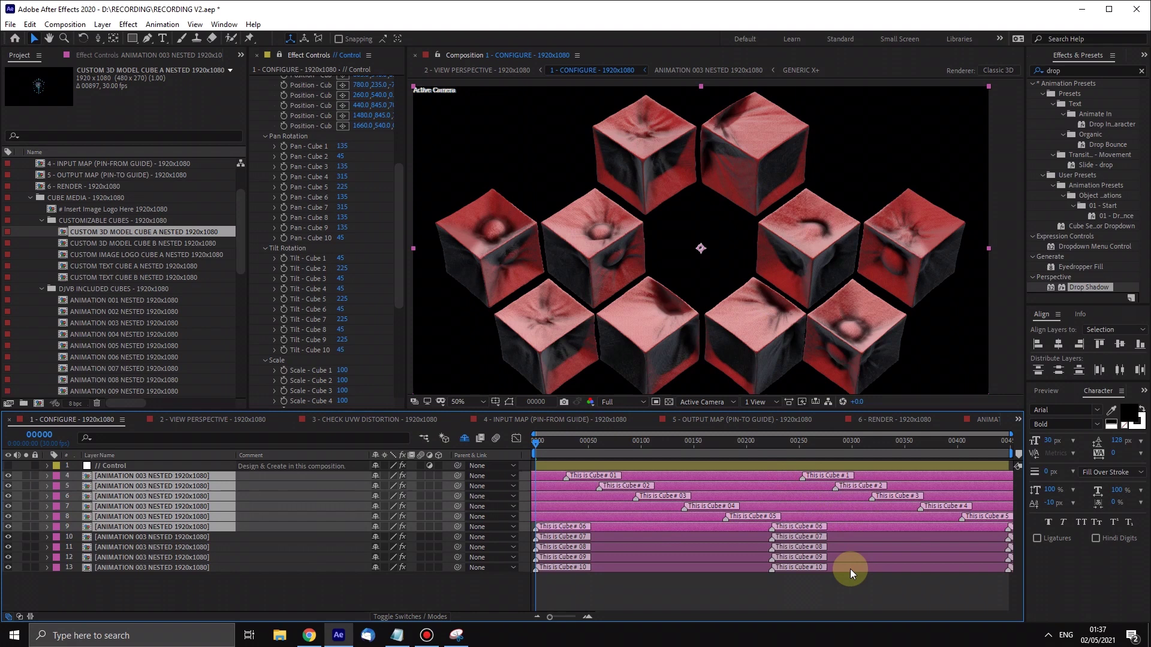
# Shift layers 11 to 13 earlier, undoing a misplaced move, then deselect
pyautogui.moveTo(851, 561)
pyautogui.mouseDown()
pyautogui.moveTo(804, 568)
pyautogui.moveTo(826, 552)
pyautogui.mouseUp()
pyautogui.keyDown('ctrl'); pyautogui.click(858, 543); pyautogui.keyUp('ctrl')
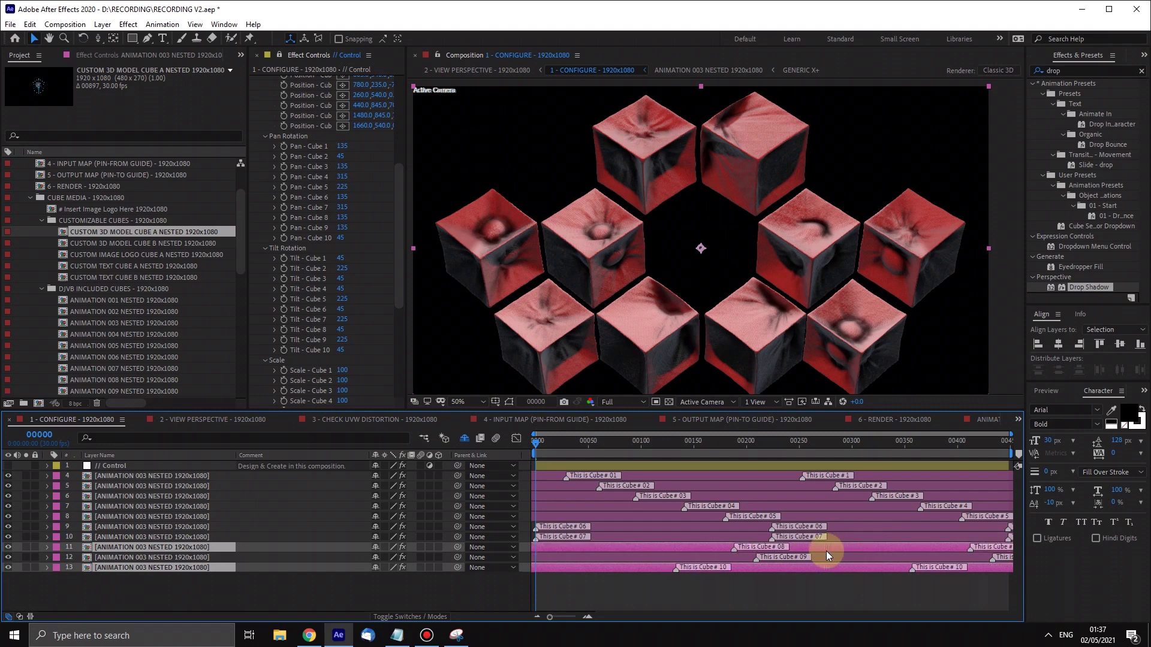
pyautogui.hotkey('ctrl', 'z')
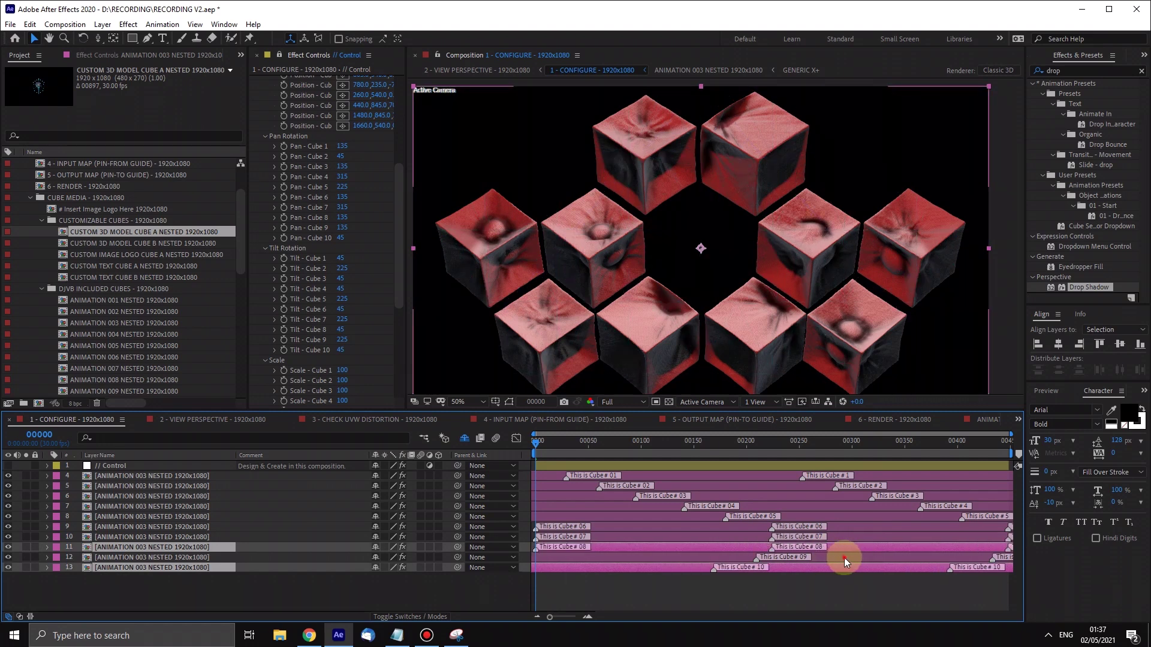
pyautogui.keyDown('ctrl'); pyautogui.click(860, 557); pyautogui.keyUp('ctrl')
pyautogui.moveTo(843, 555)
pyautogui.mouseDown()
pyautogui.moveTo(833, 556)
pyautogui.moveTo(848, 541)
pyautogui.mouseUp()
pyautogui.keyDown('ctrl'); pyautogui.click(867, 538); pyautogui.keyUp('ctrl')
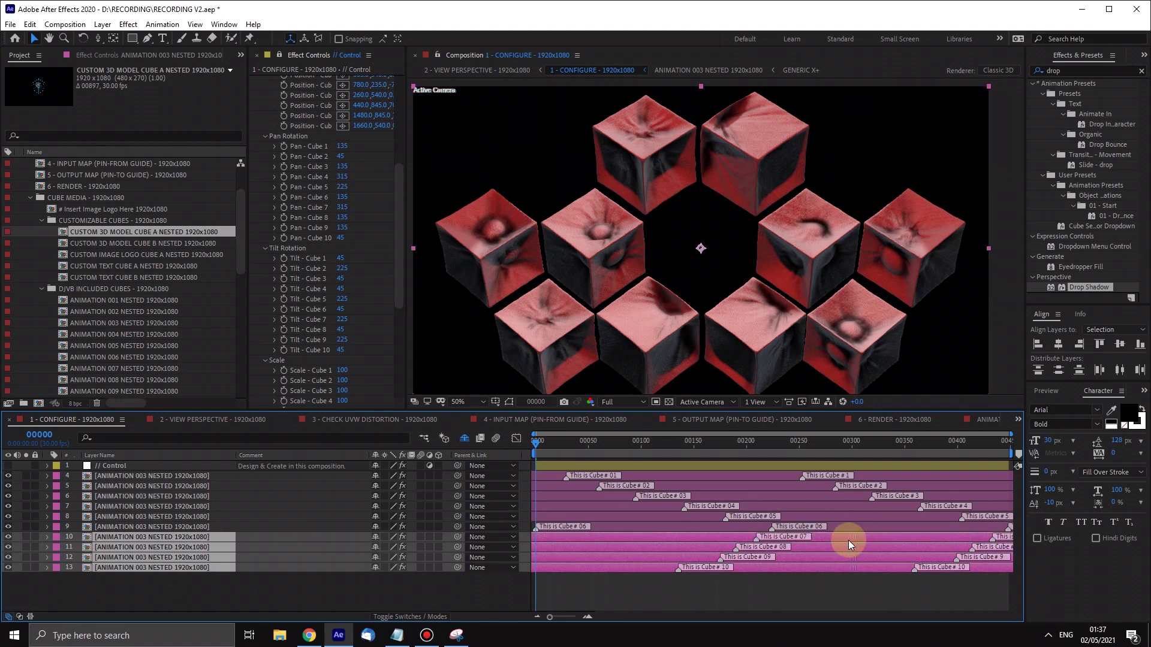
pyautogui.click(810, 588)
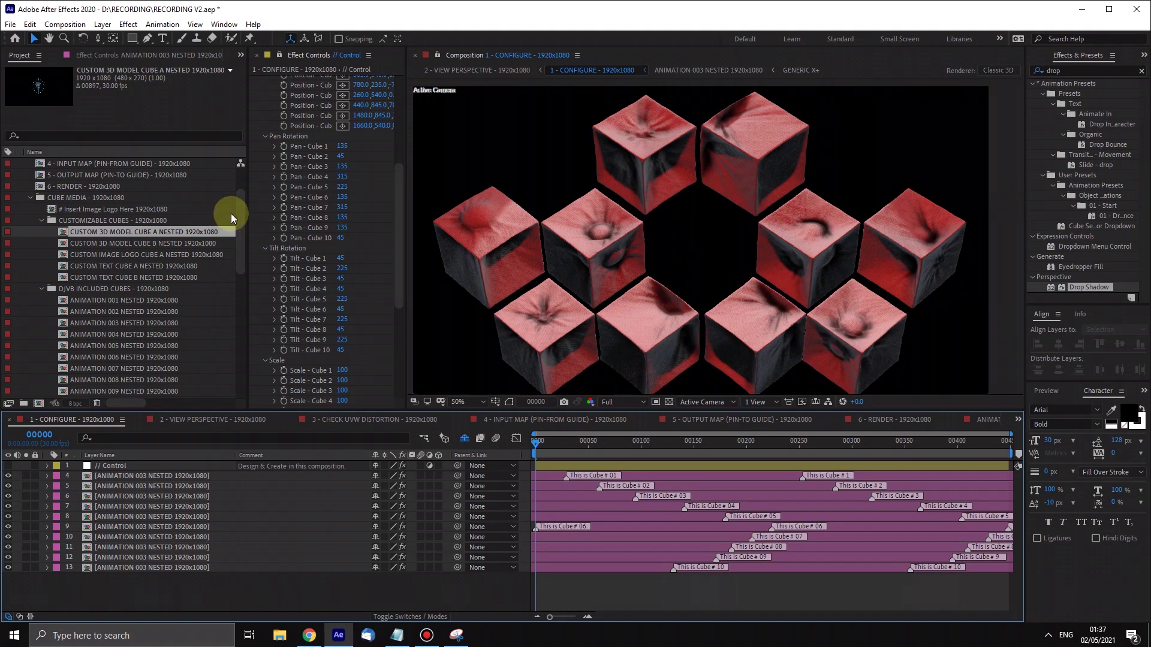
# Preview ANIMATION 007, 005 and 008 NESTED, then select ANIMATION 002 NESTED
pyautogui.scroll(-1, 237, 219)
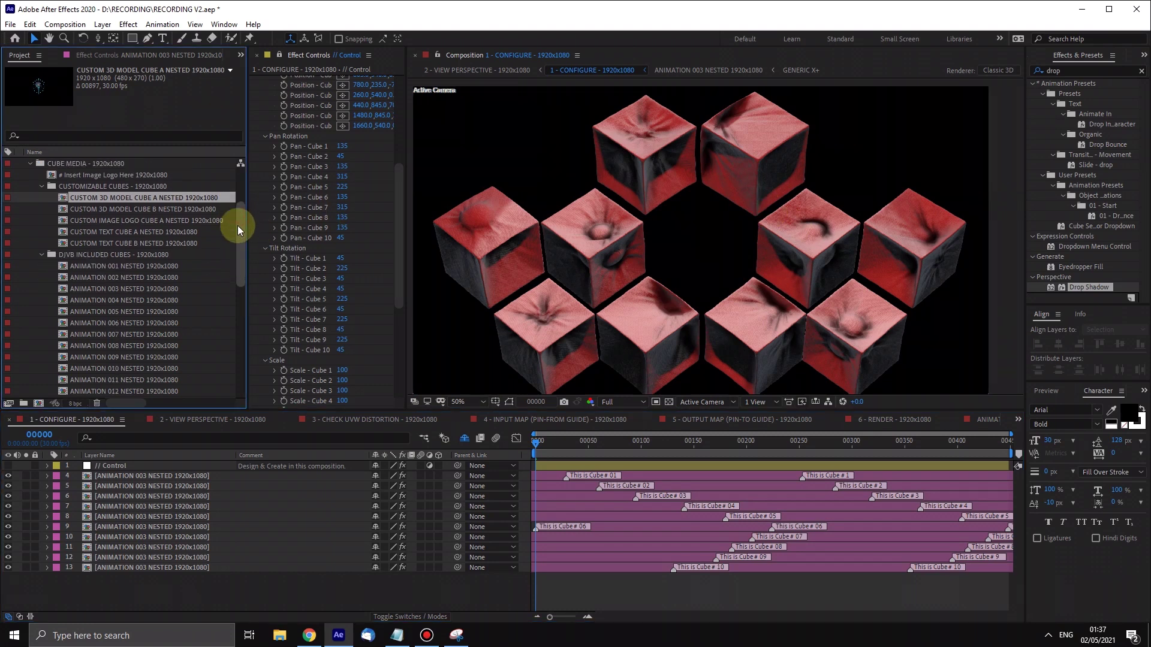
pyautogui.scroll(-1, 238, 228)
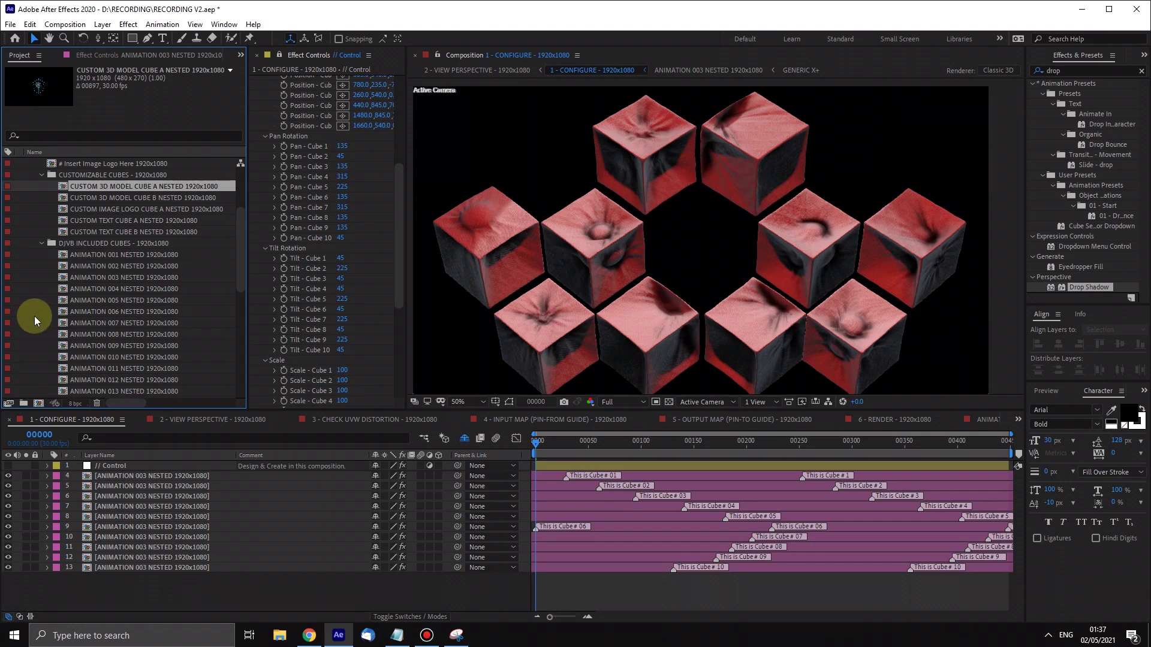
pyautogui.click(128, 322)
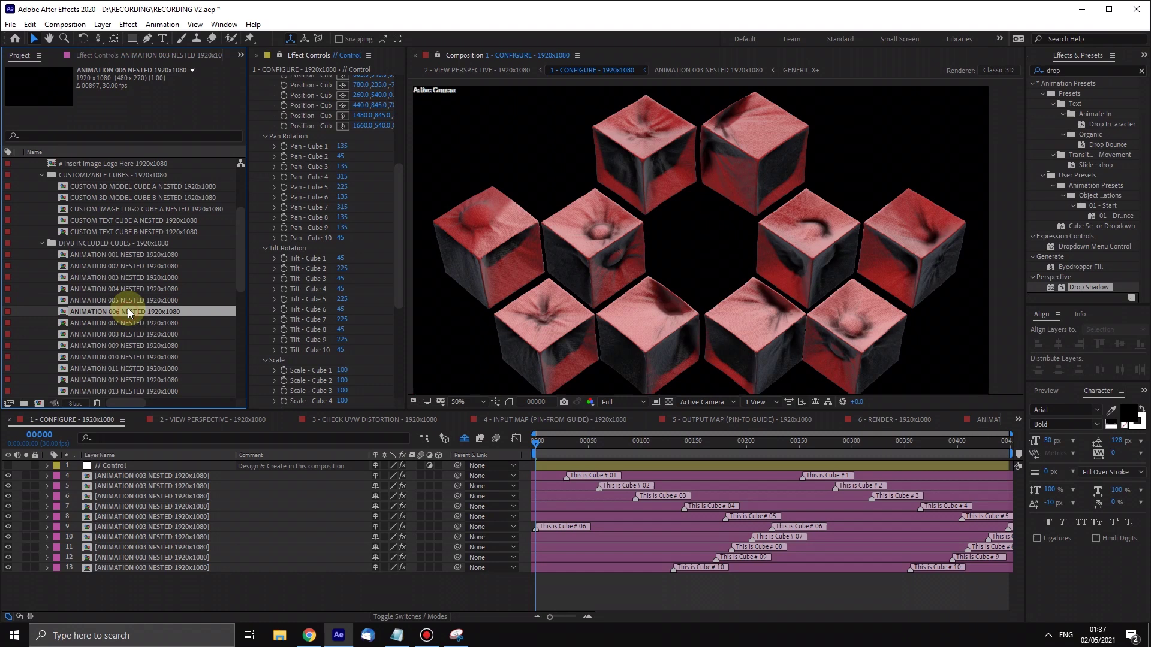
pyautogui.click(131, 301)
pyautogui.click(132, 335)
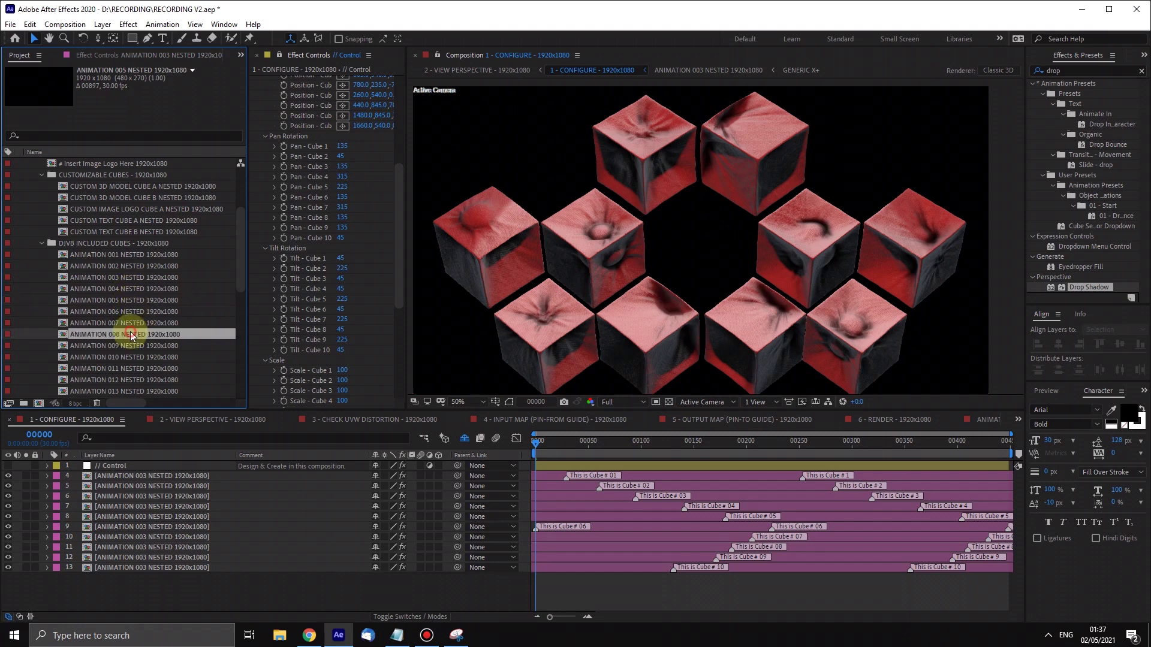
pyautogui.click(125, 300)
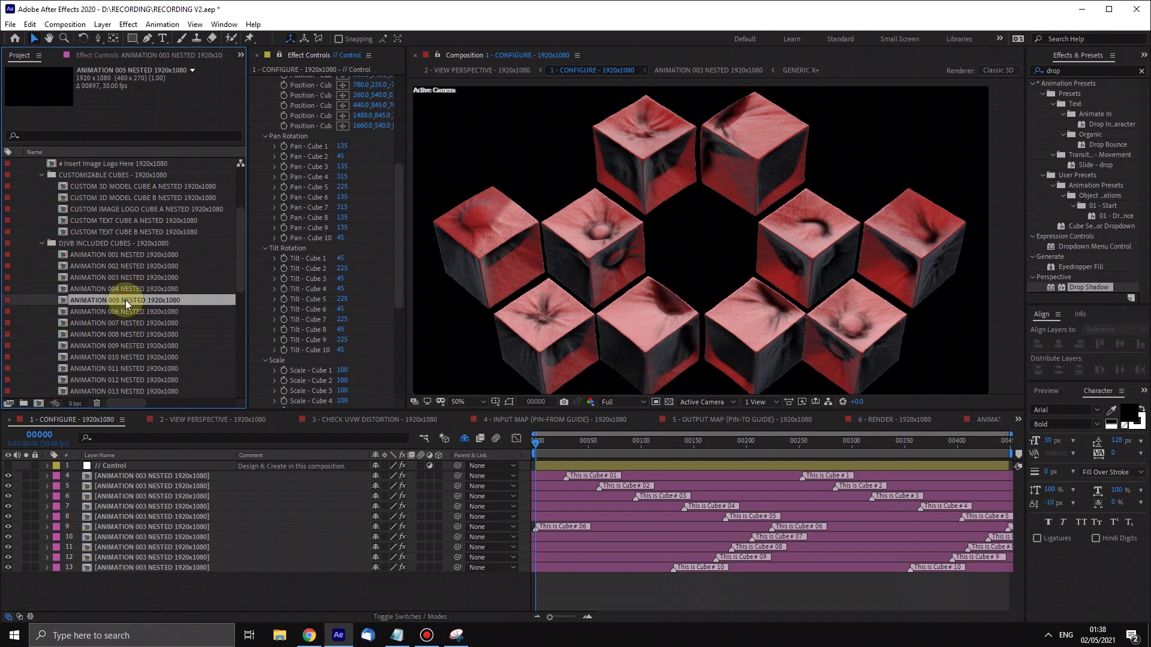
pyautogui.click(120, 266)
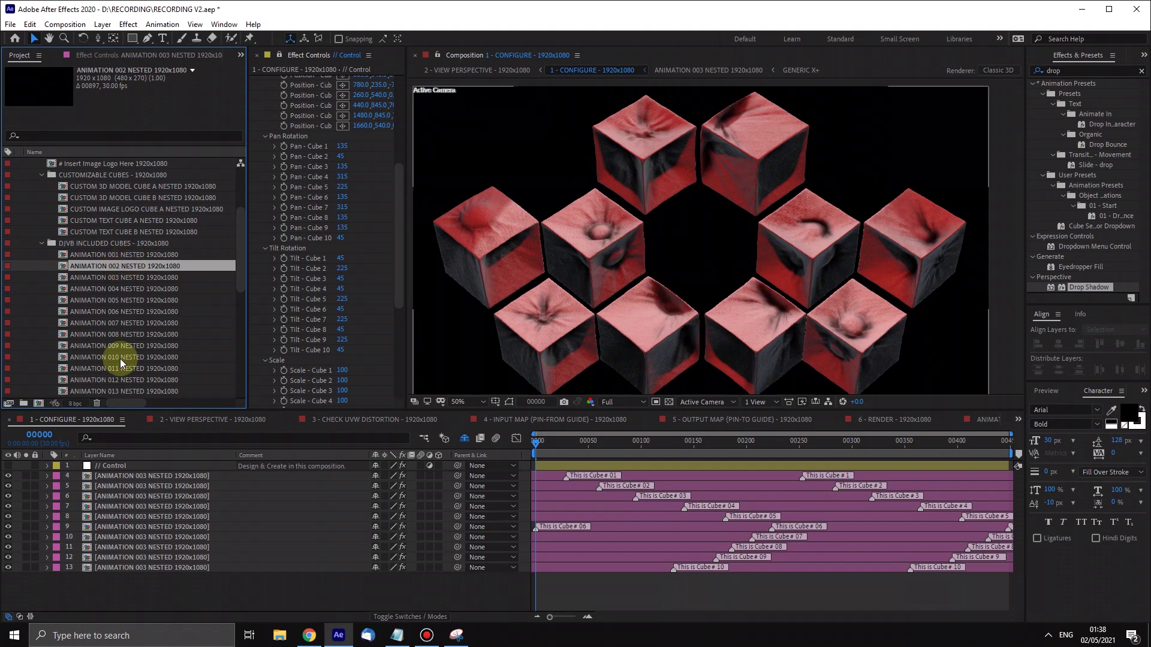
# Alt-drag ANIMATION 002 NESTED onto selected cube layers 4–13, then refit the composition view
pyautogui.moveTo(163, 581); pyautogui.dragTo(178, 477)
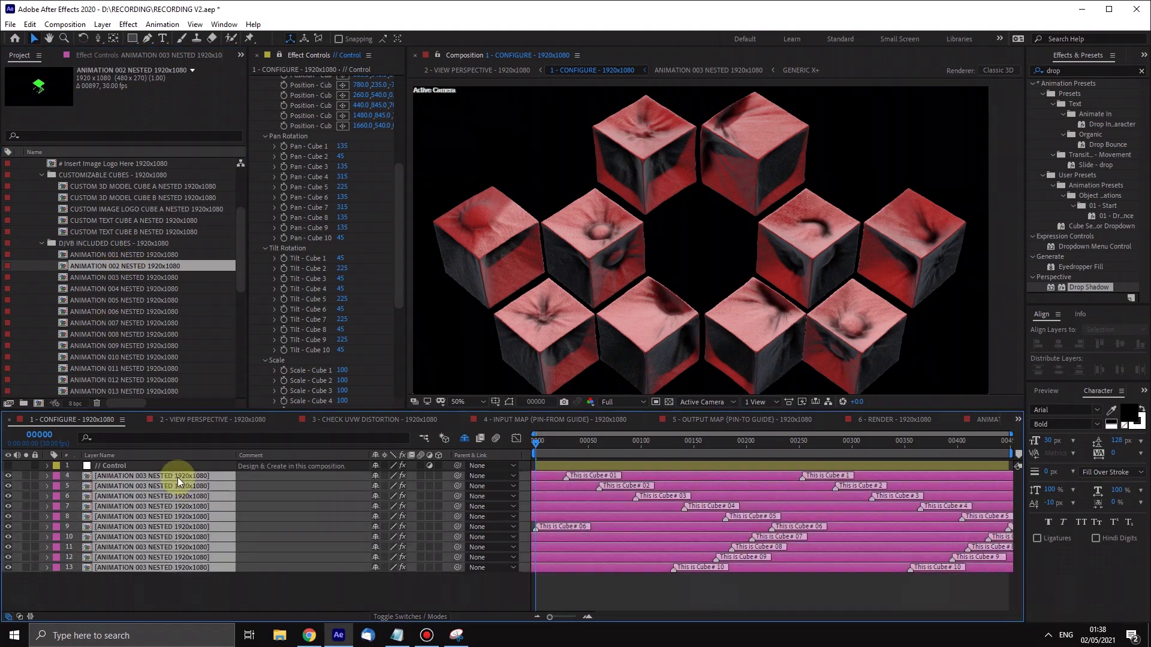
pyautogui.moveTo(132, 268); pyautogui.dragTo(183, 507)
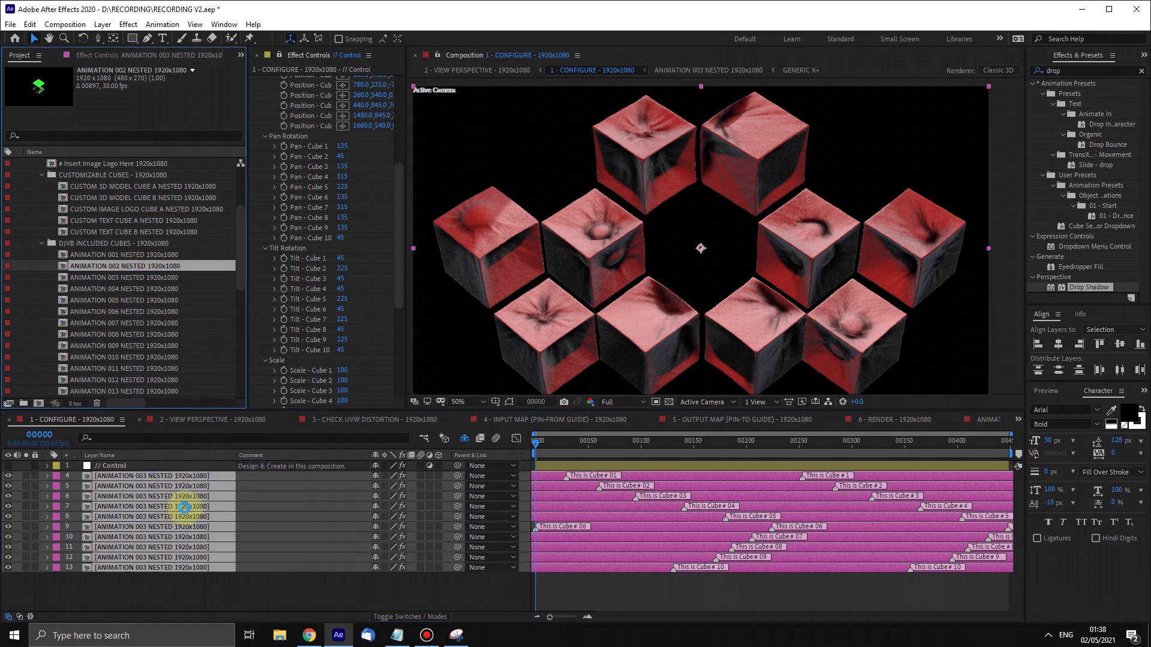
pyautogui.moveTo(184, 507); pyautogui.dragTo(185, 508)
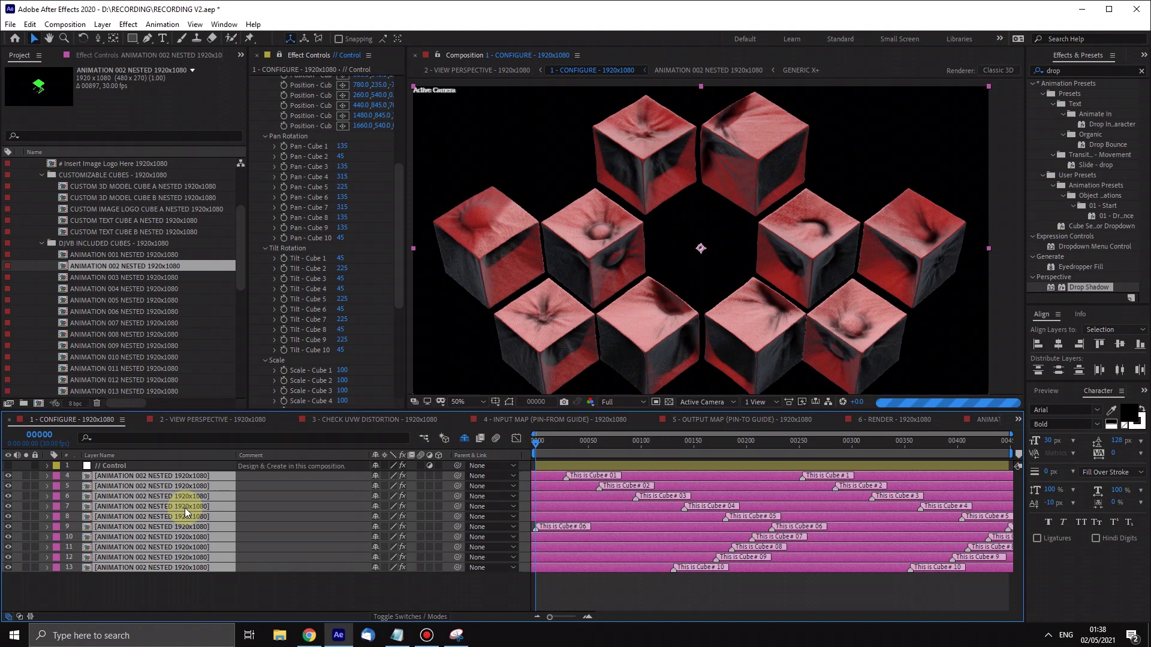
pyautogui.scroll(2, 802, 251)
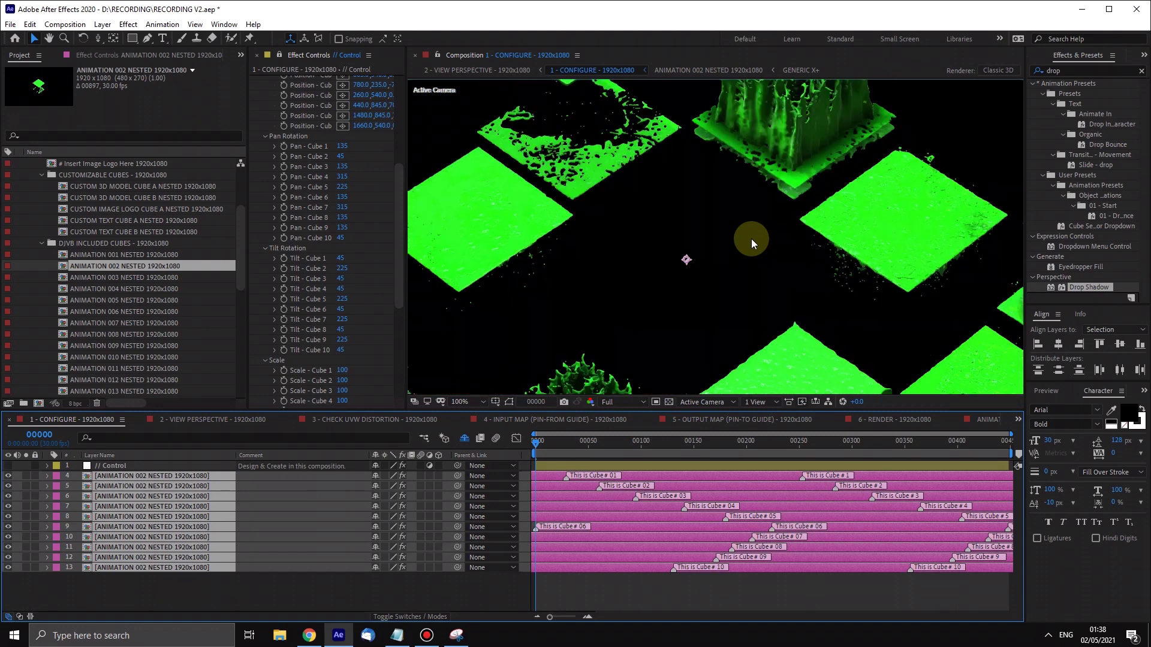
pyautogui.press(',')
pyautogui.press(',')
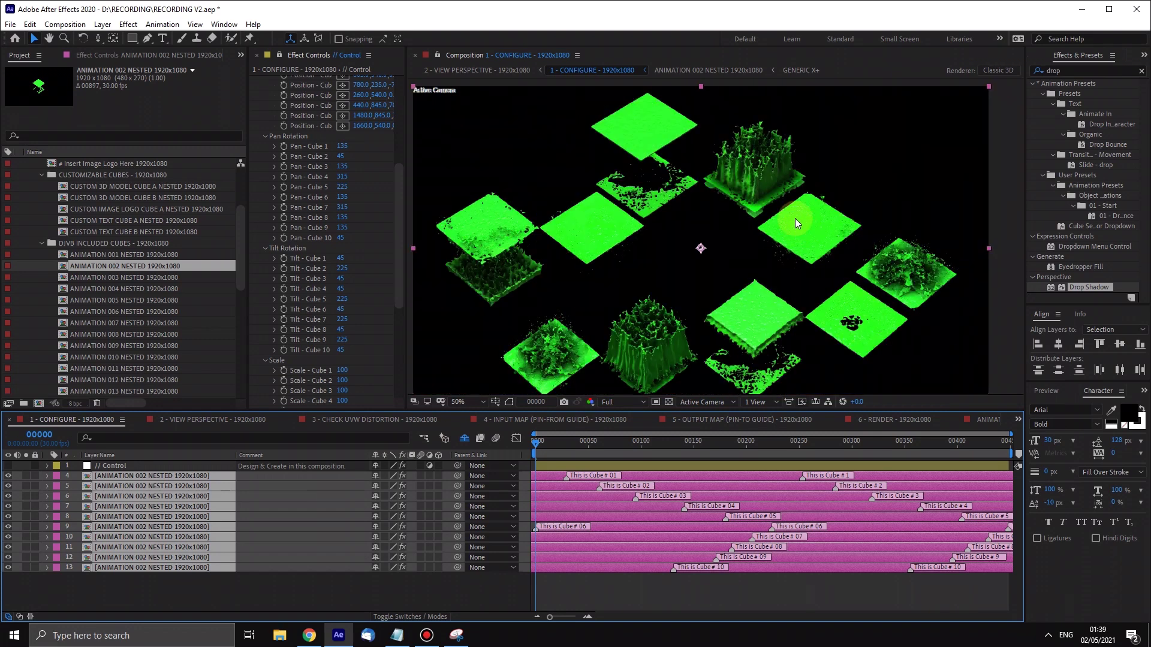
# Alt-drag ANIMATION 009 NESTED onto the reselected cube layers 4–13
pyautogui.click(585, 582)
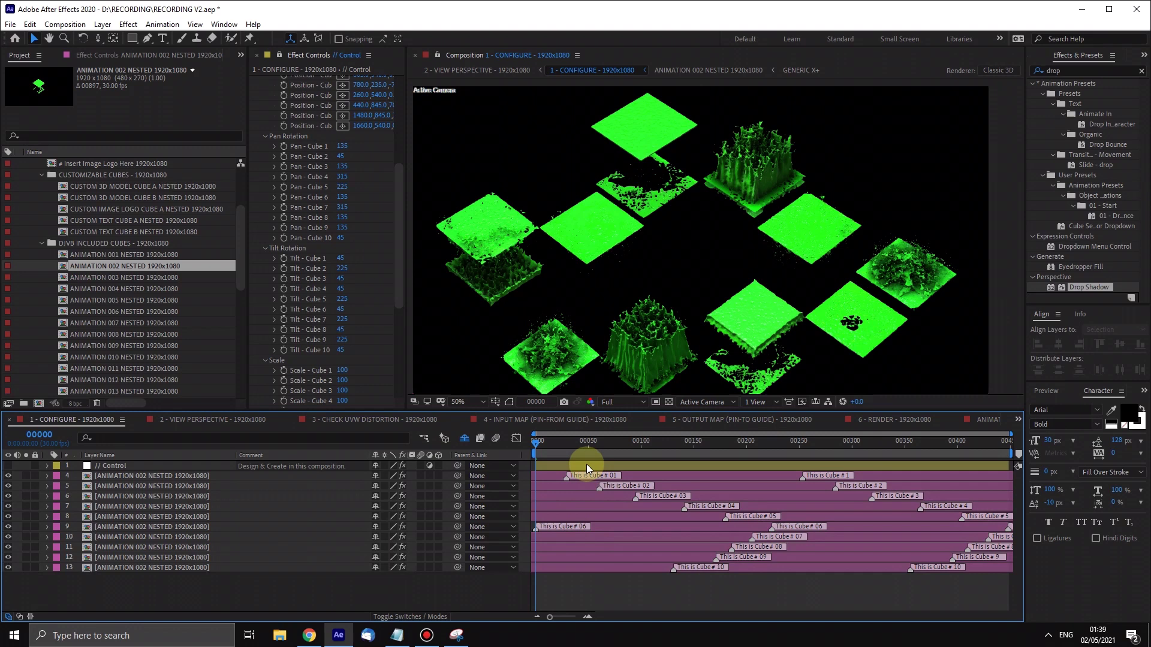
pyautogui.click(154, 277)
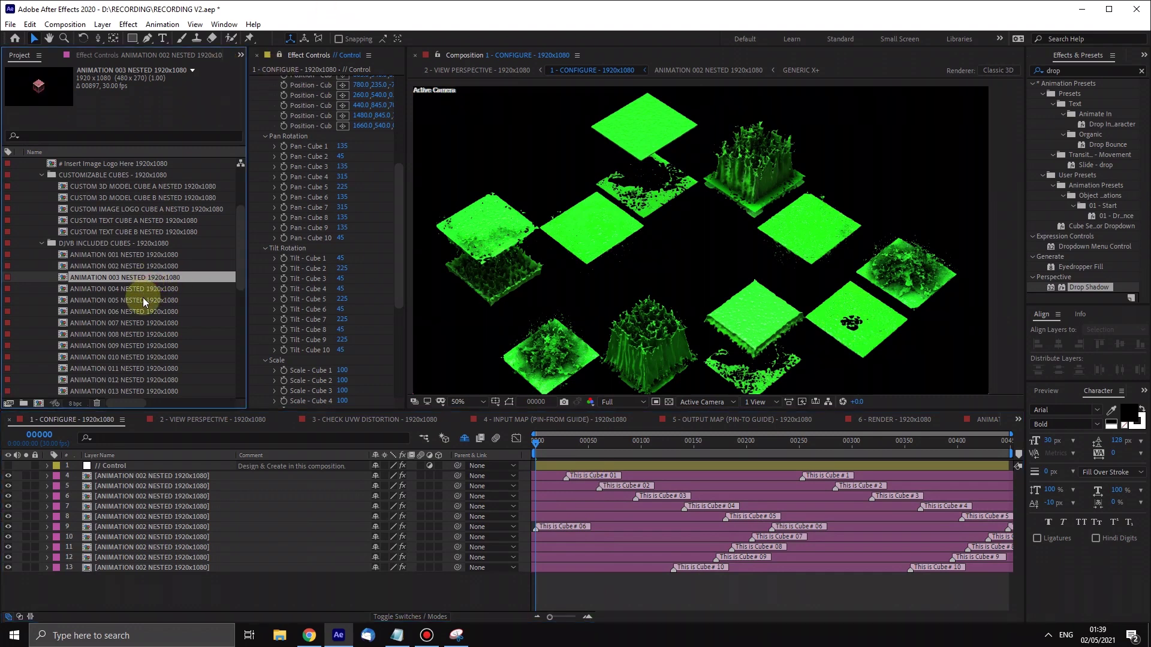
pyautogui.click(137, 345)
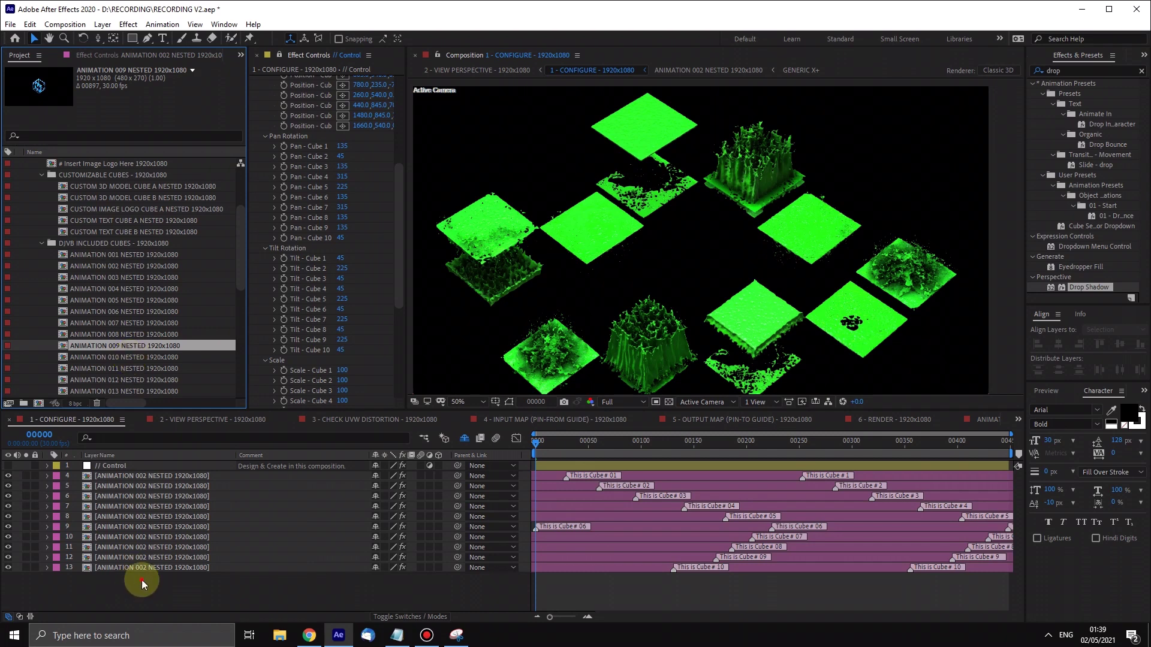
pyautogui.moveTo(134, 578); pyautogui.dragTo(148, 472)
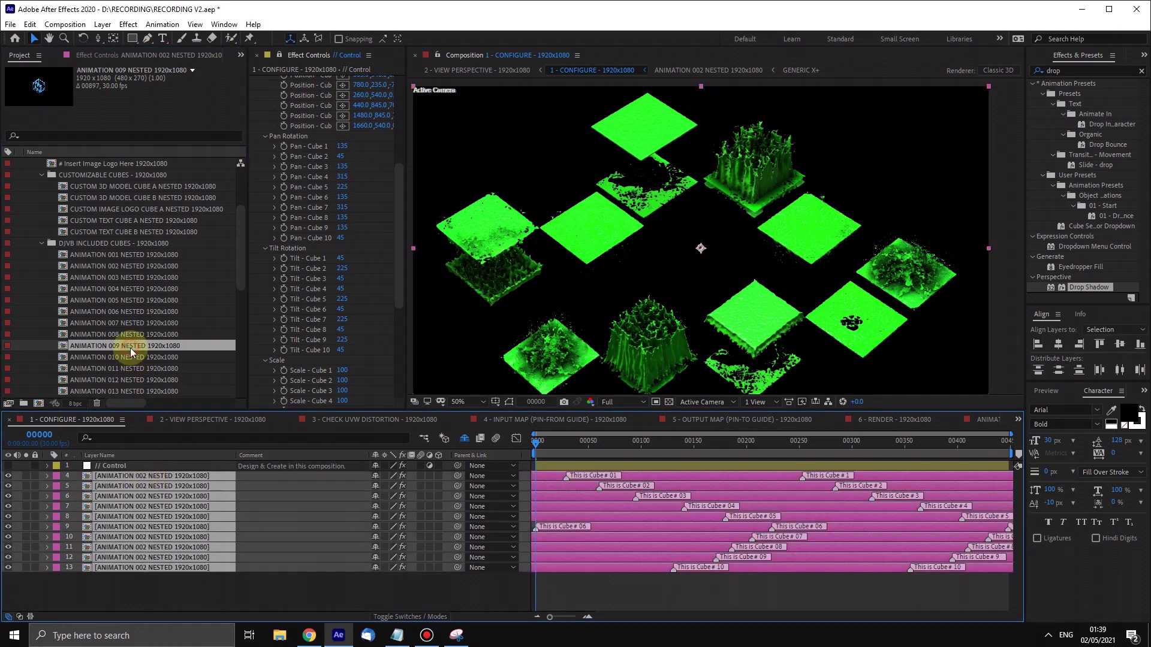
pyautogui.moveTo(130, 348); pyautogui.dragTo(690, 414)
# Set the viewer to Half resolution and scrub to check the wireframe cubes
pyautogui.click(622, 404)
pyautogui.click(631, 445)
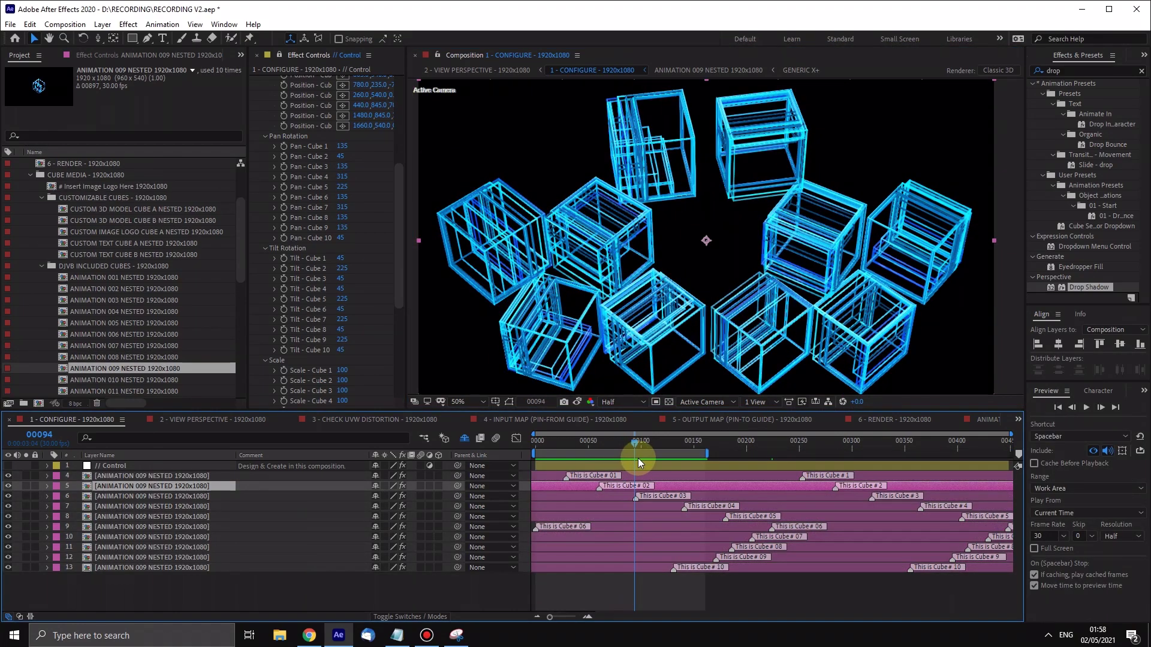
pyautogui.moveTo(638, 458); pyautogui.dragTo(703, 459)
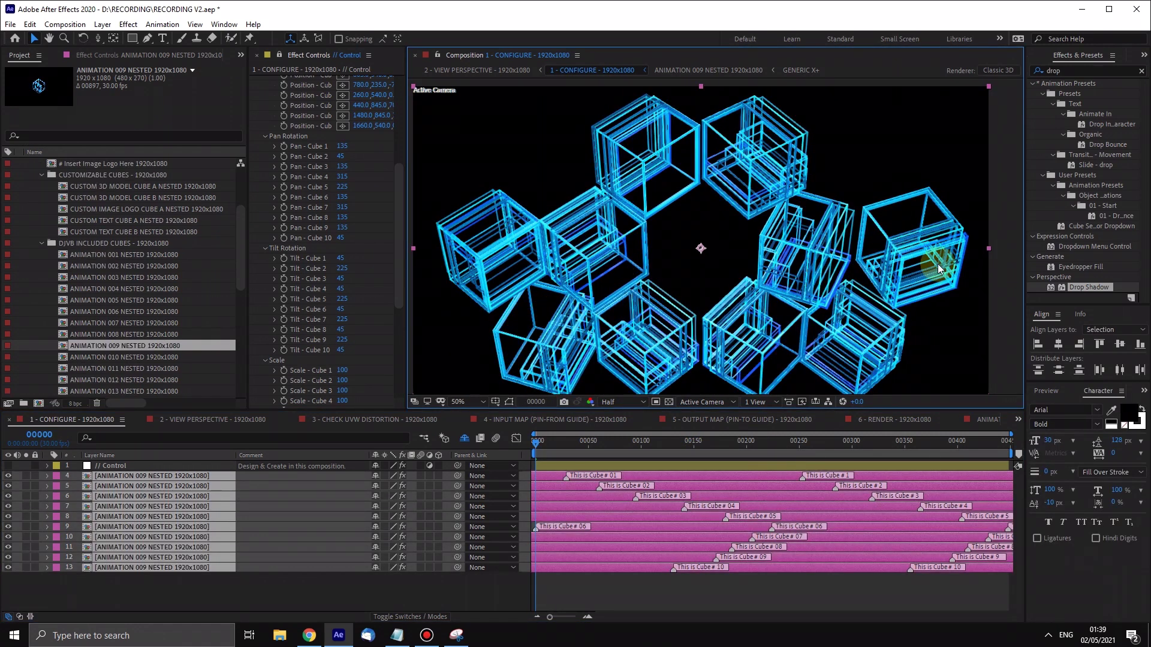
pyautogui.click(585, 577)
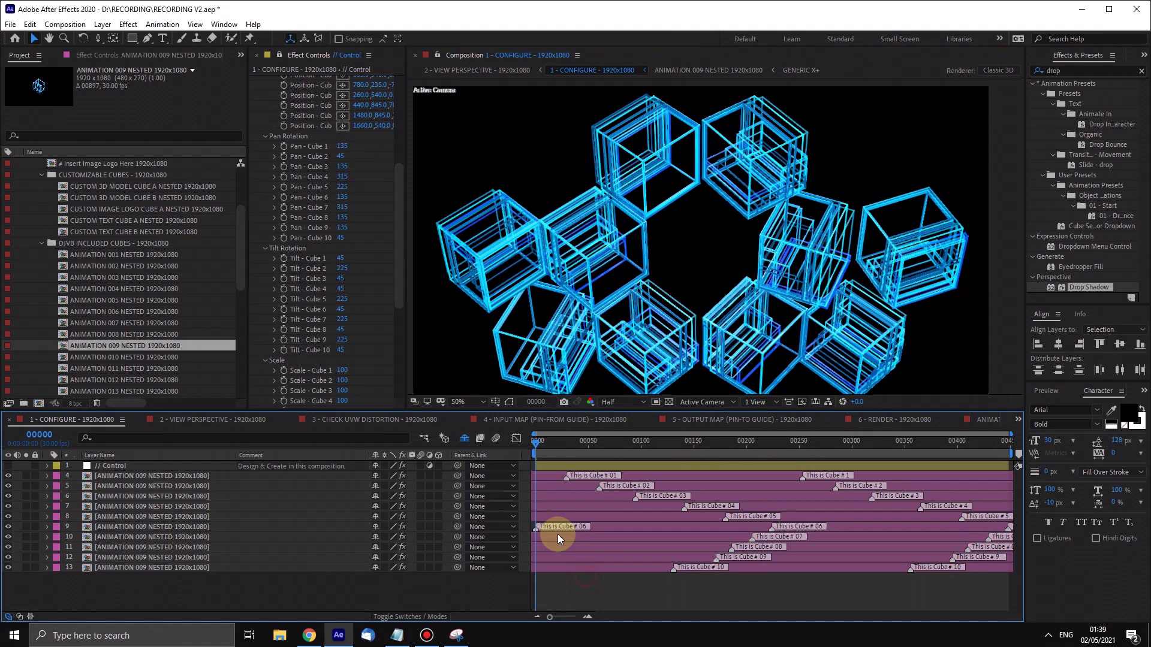
pyautogui.click(550, 506)
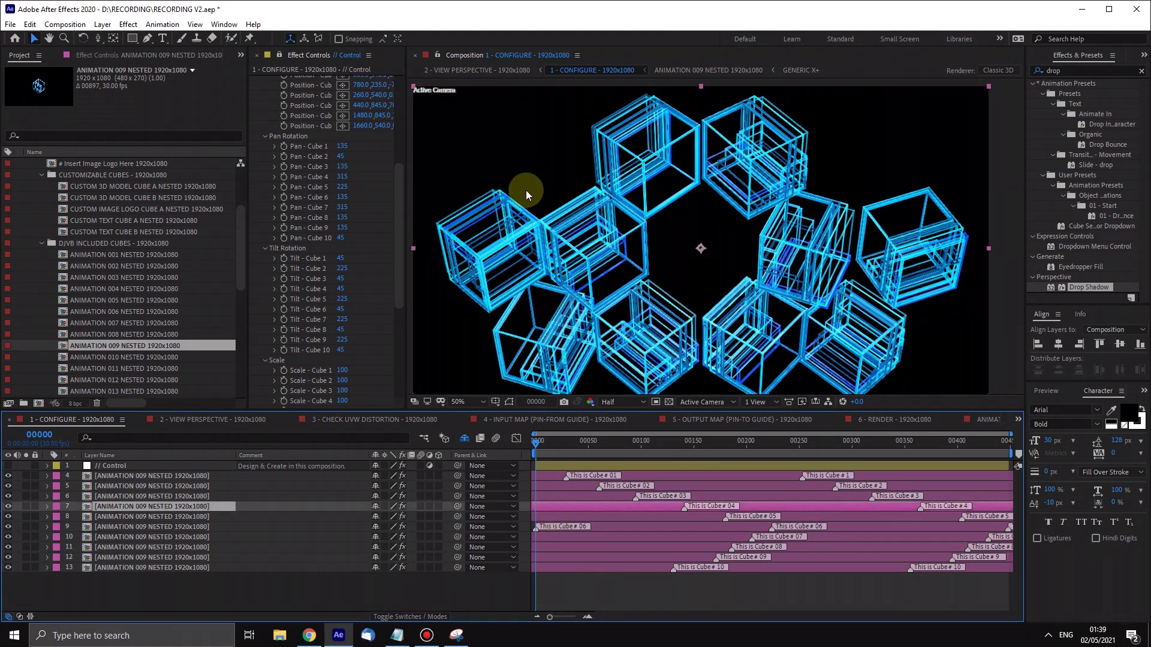
pyautogui.click(565, 581)
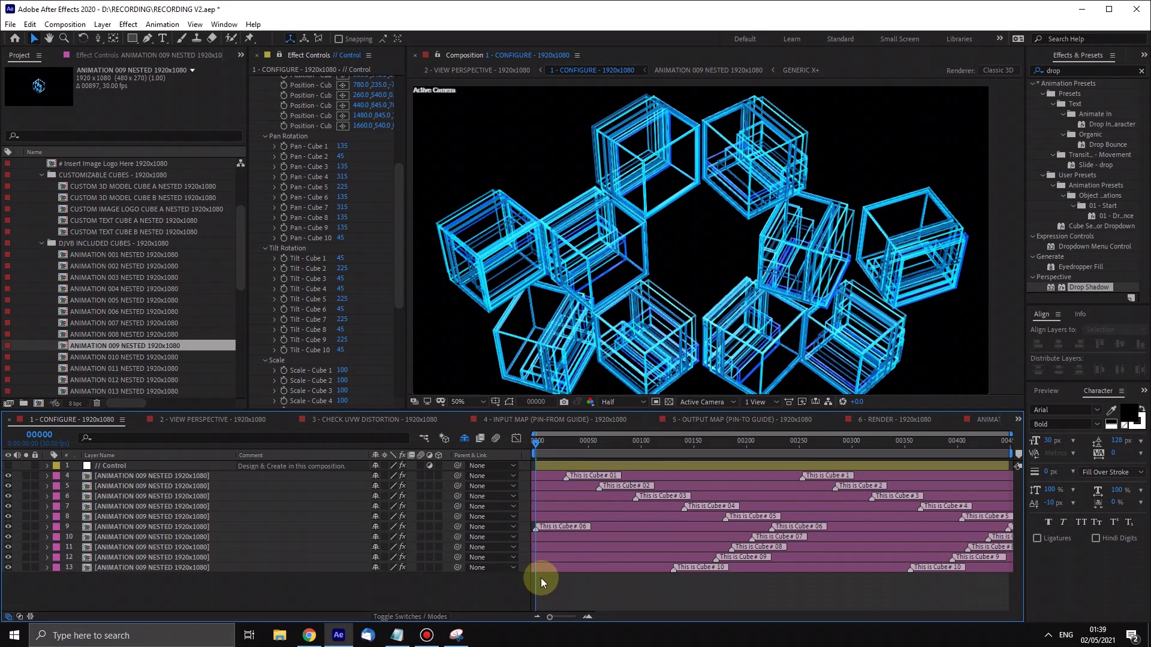
pyautogui.click(151, 496)
pyautogui.click(150, 506)
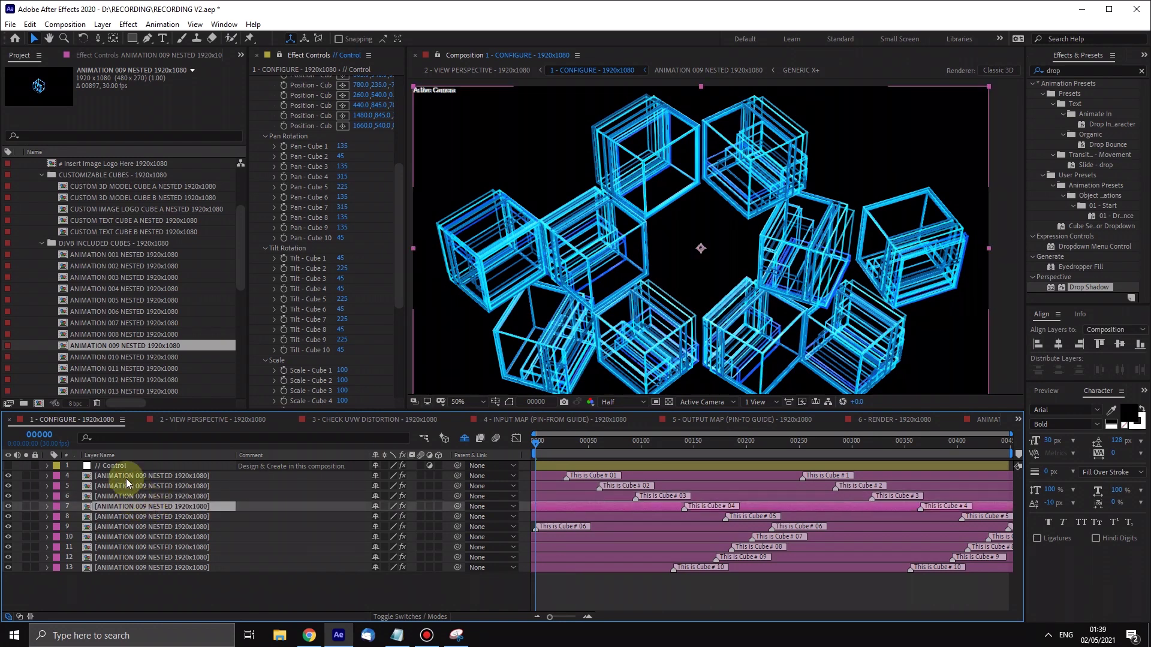
pyautogui.click(126, 476)
pyautogui.click(129, 486)
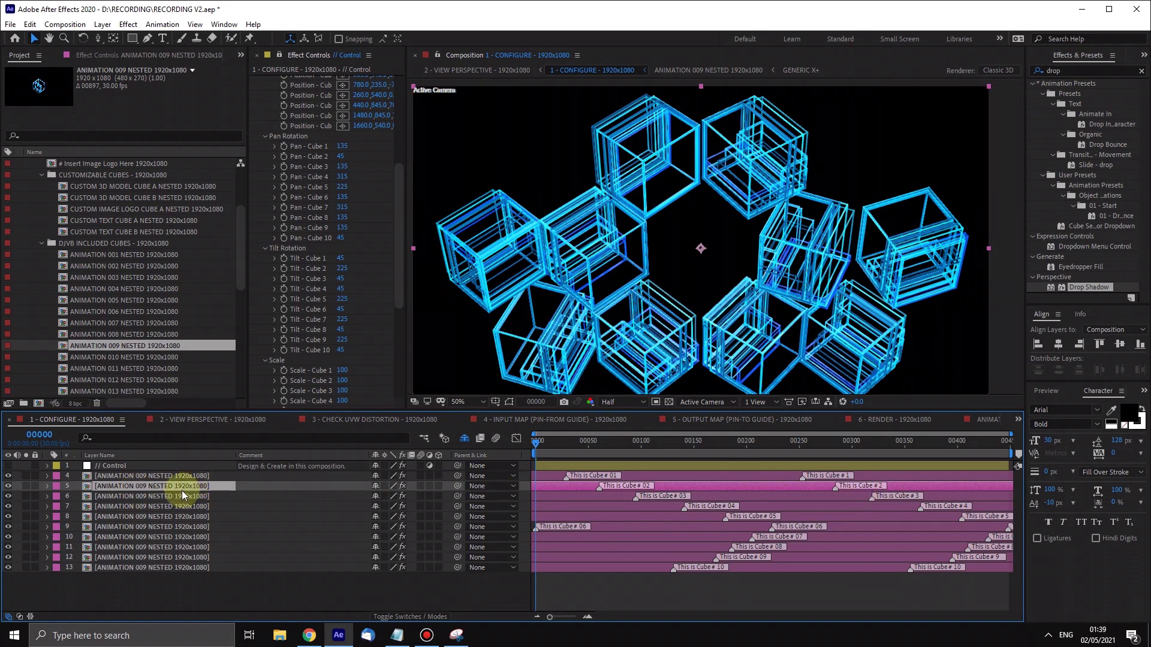
pyautogui.scroll(2, 108, 204)
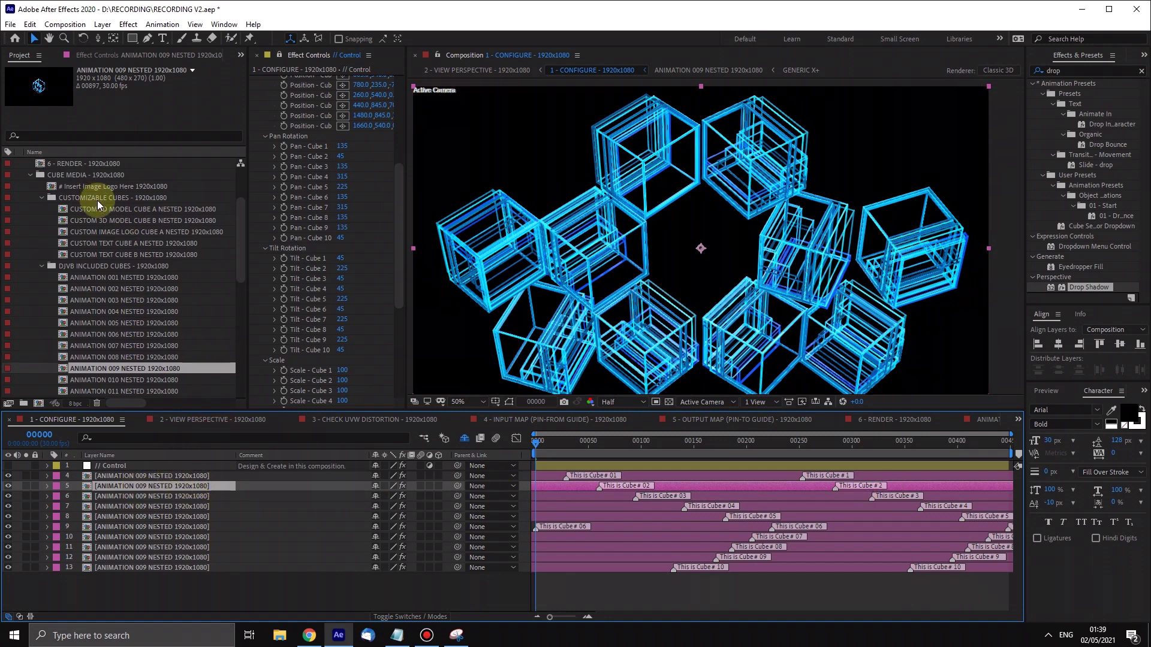